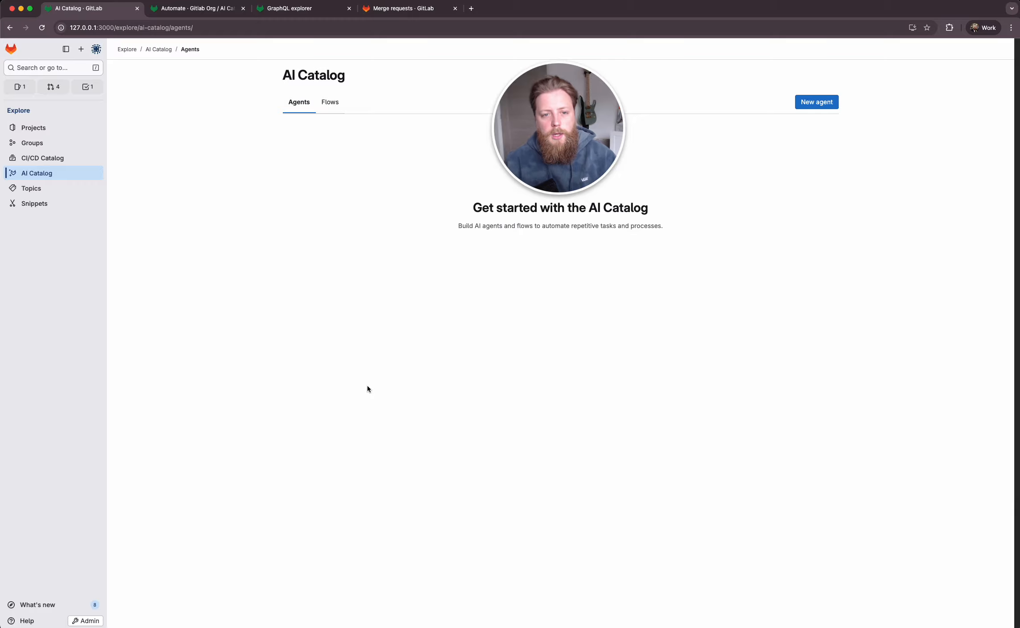
{"action": "mouse_move", "coordinate": [540, 81]}
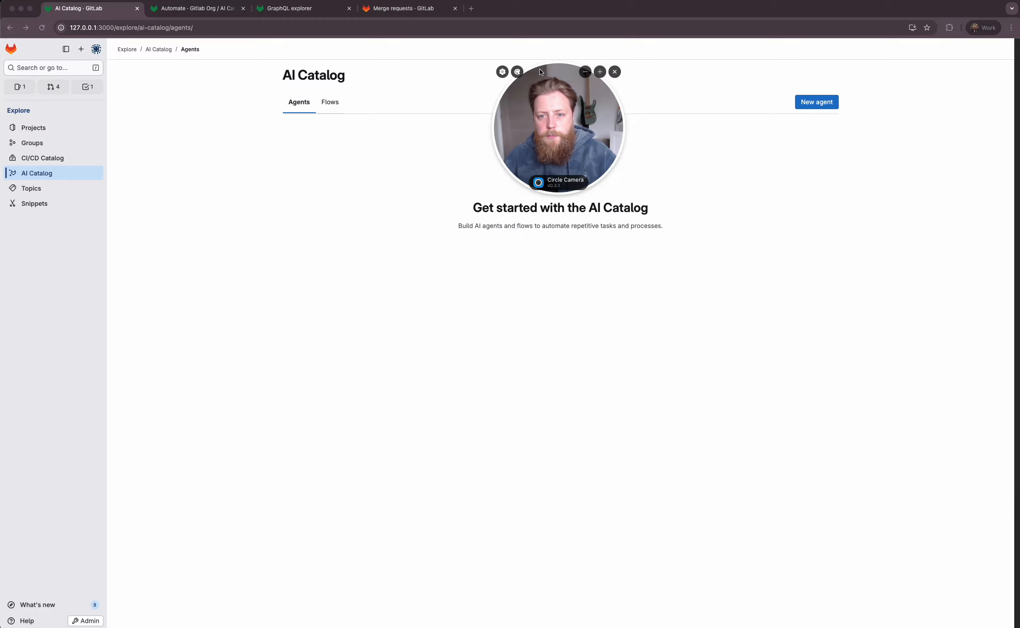
{"action": "left_click_drag", "start_coordinate": [539, 81], "coordinate": [893, 57]}
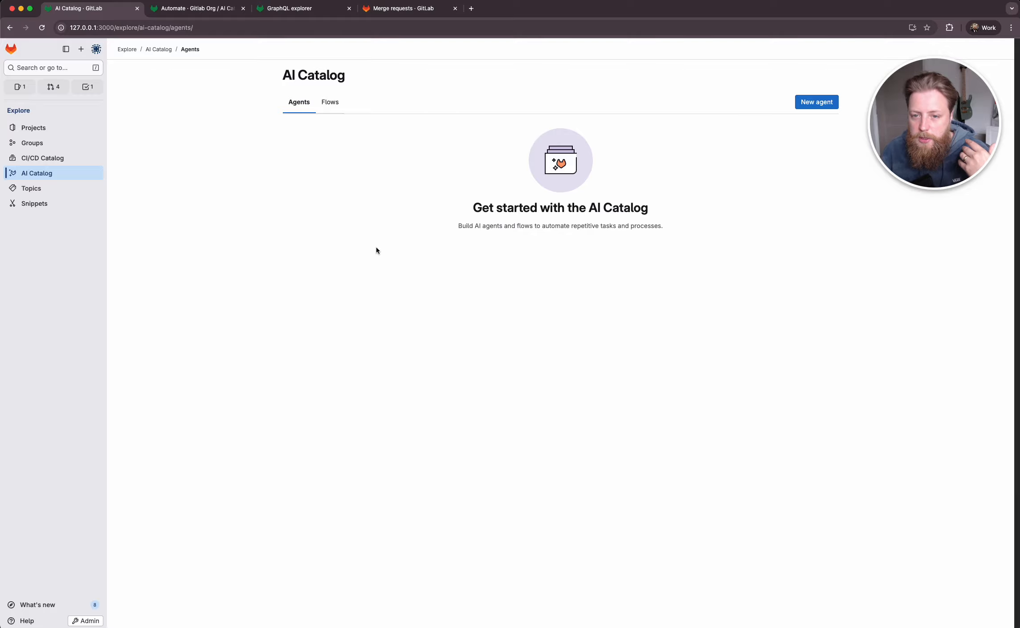
{"action": "left_click", "coordinate": [330, 102]}
{"action": "left_click", "coordinate": [295, 108]}
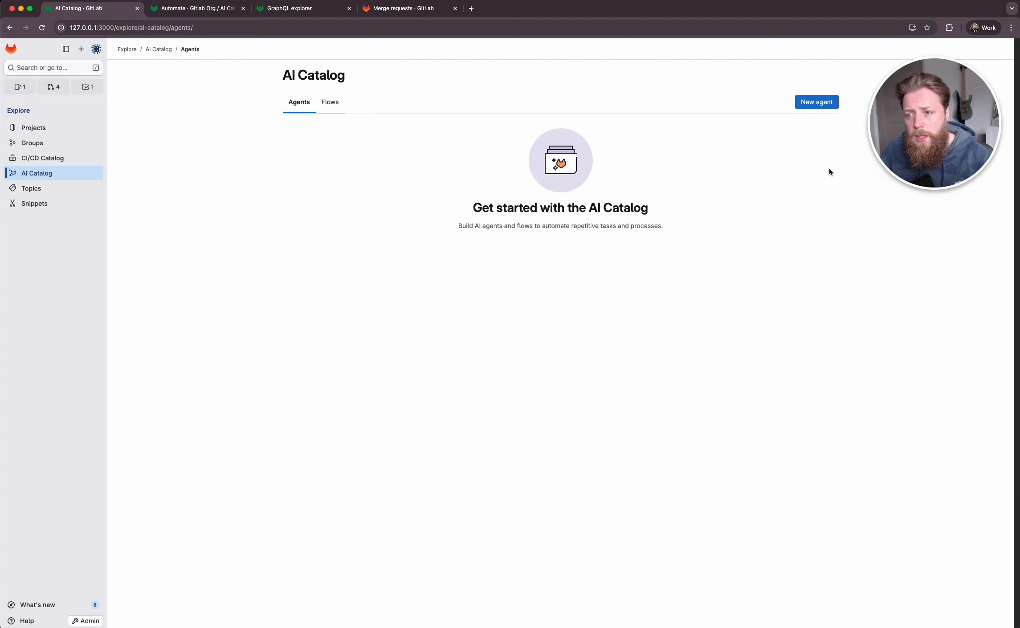
- Start a new agent in the AI Catalog and associate it with Gitlab Org / AI Catalog Project
{"action": "left_click", "coordinate": [816, 102]}
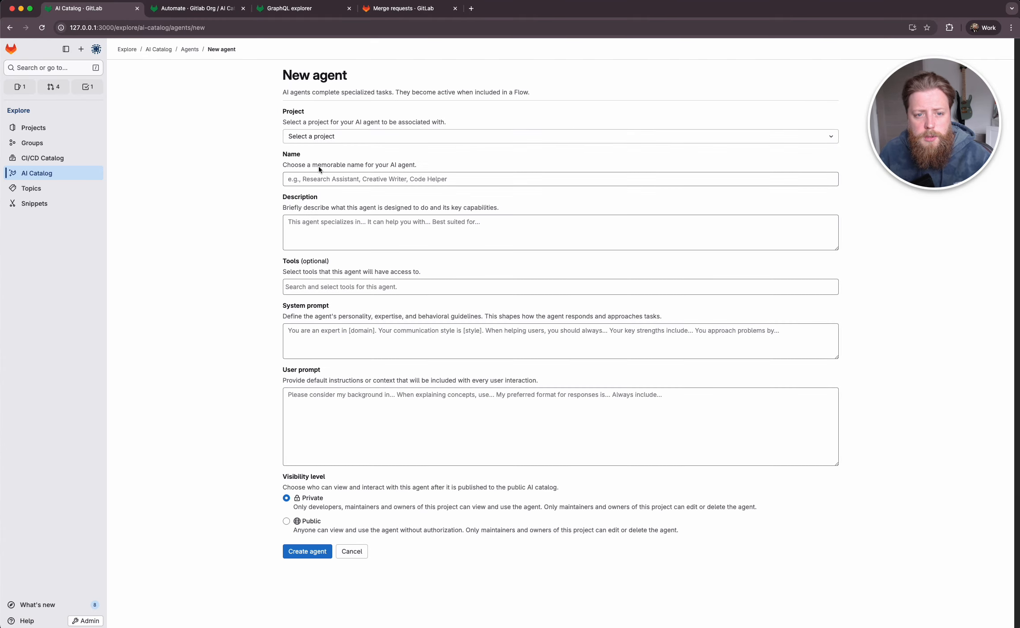
{"action": "left_click", "coordinate": [313, 140]}
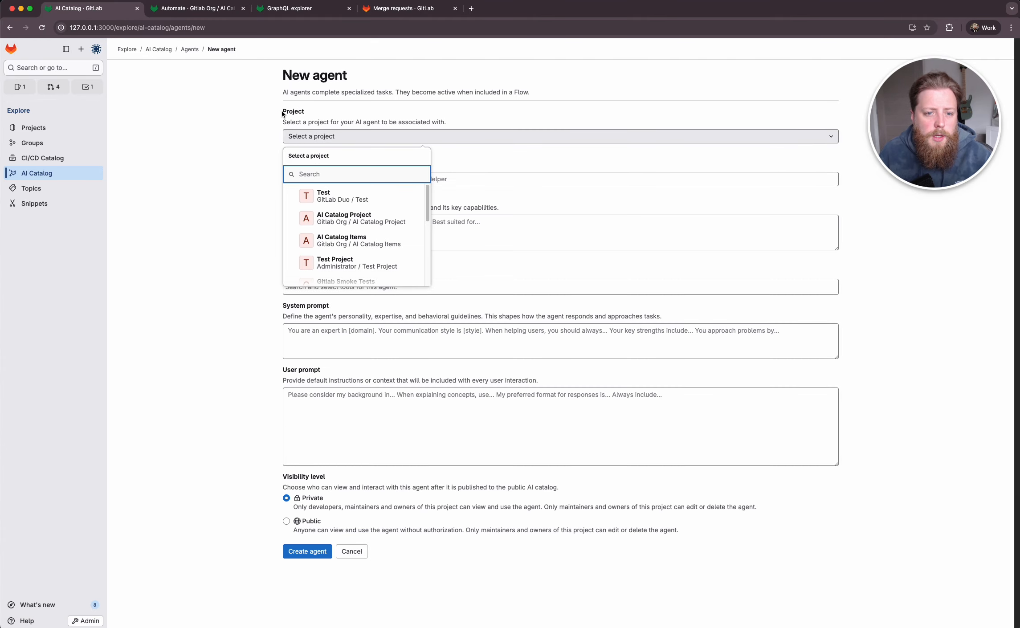
{"action": "left_click", "coordinate": [196, 125]}
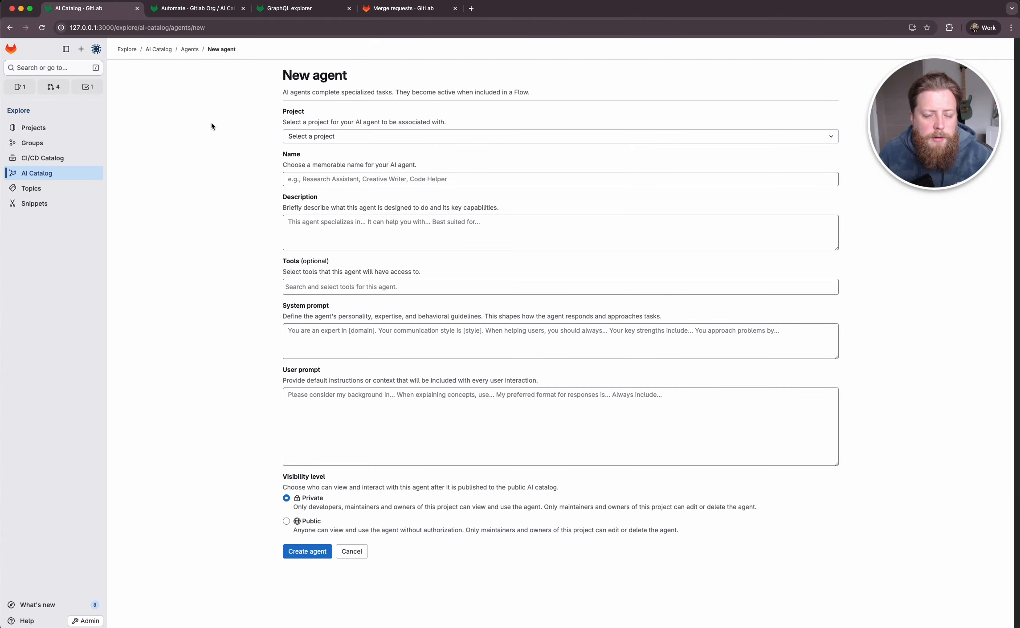
{"action": "left_click", "coordinate": [316, 141]}
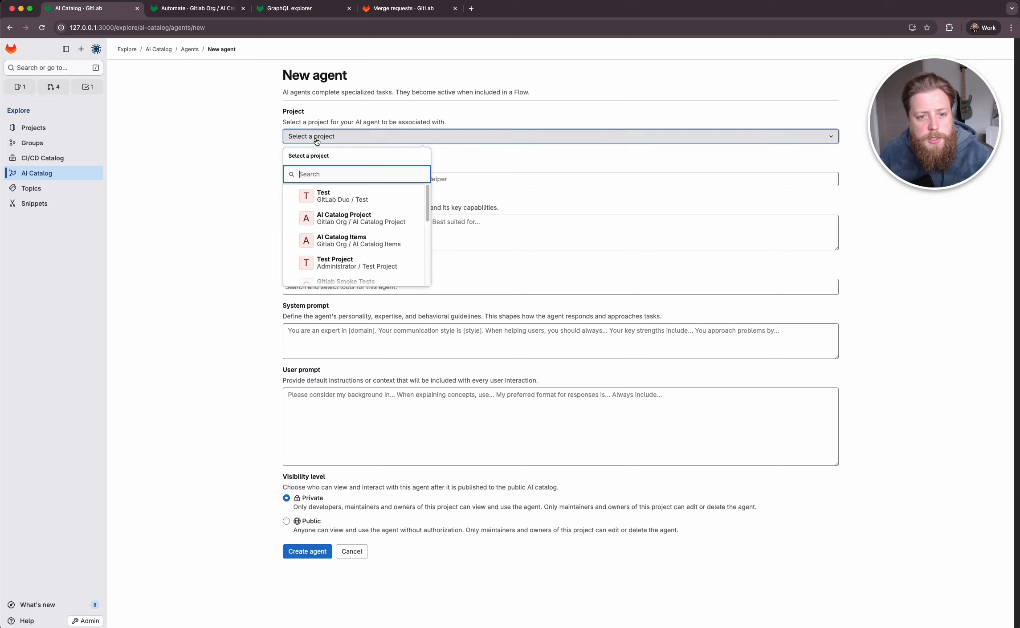
{"action": "left_click", "coordinate": [373, 228]}
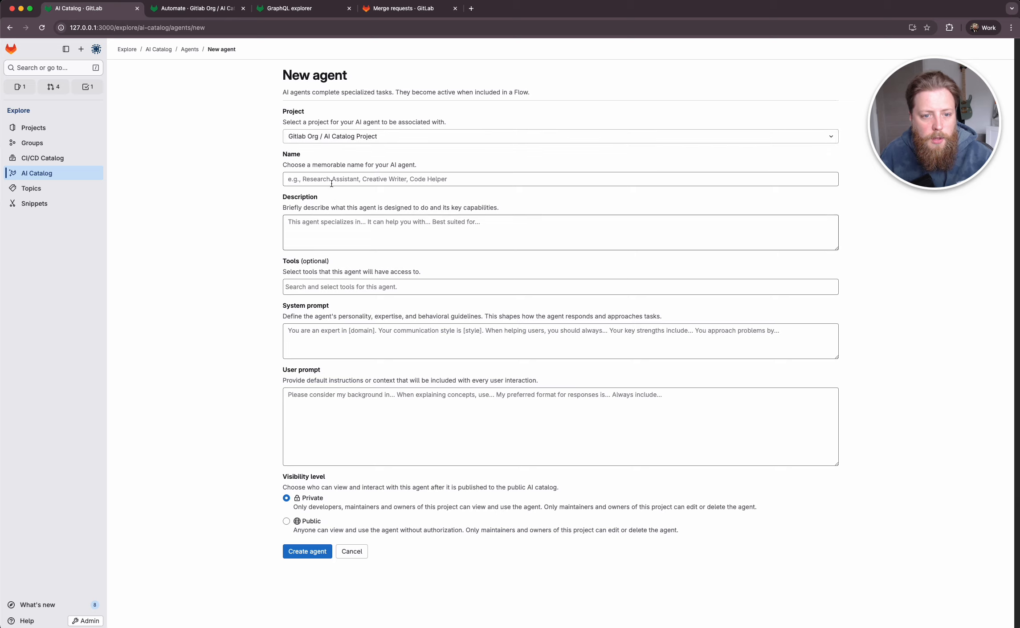
- Enter "Name" as the agent's name and "Descripotion" as its description
{"action": "left_click", "coordinate": [287, 180]}
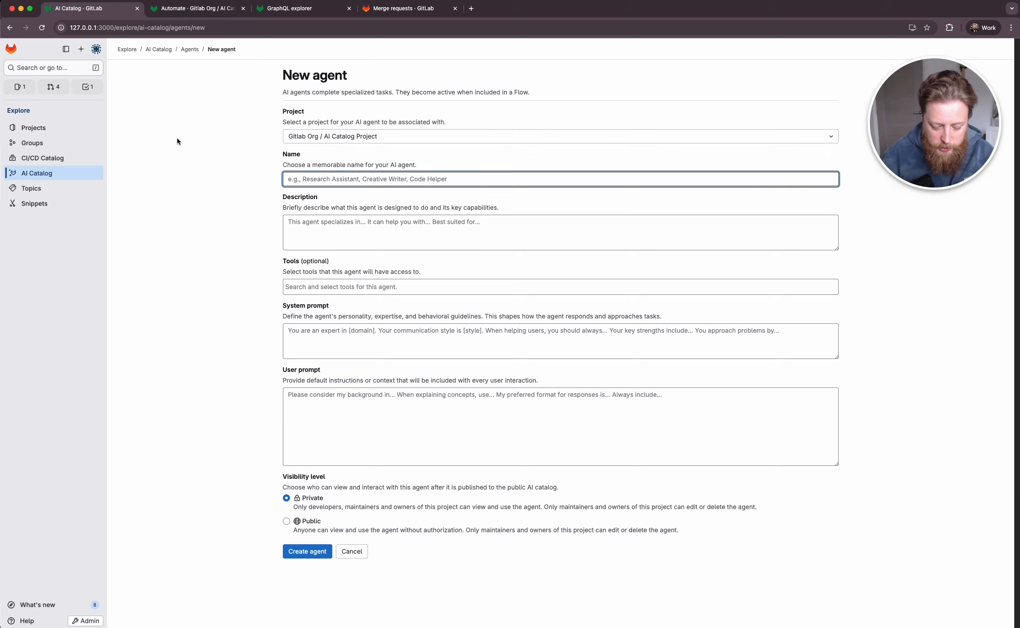
{"action": "type", "text": "Name"}
{"action": "key", "text": "Tab"}
{"action": "type", "text": "Des"}
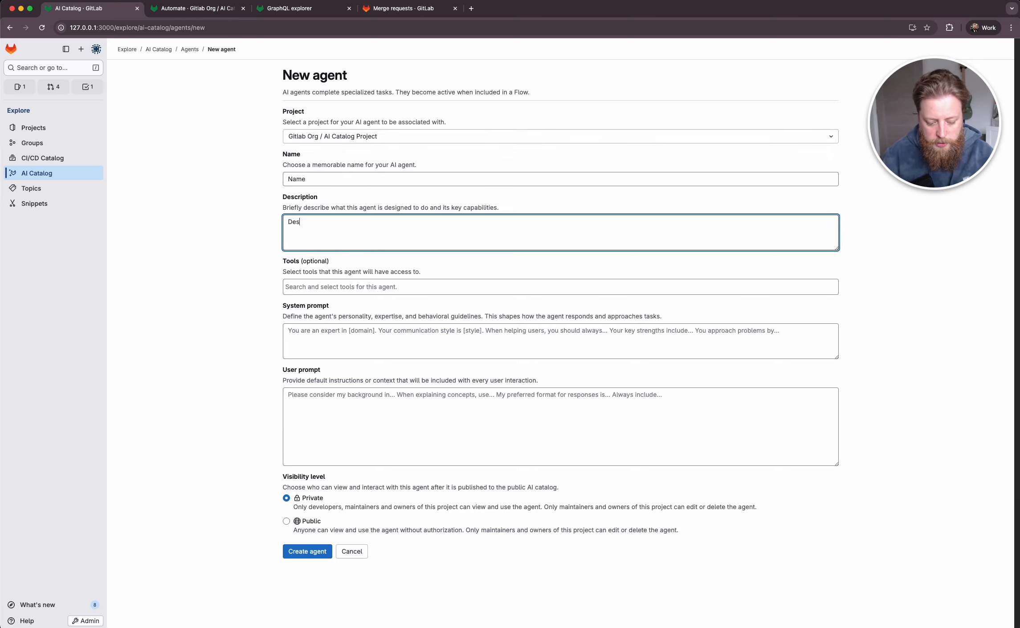
{"action": "type", "text": "cripotion"}
- Give the agent access to the Read File and Get Issue tools
{"action": "key", "text": "Tab"}
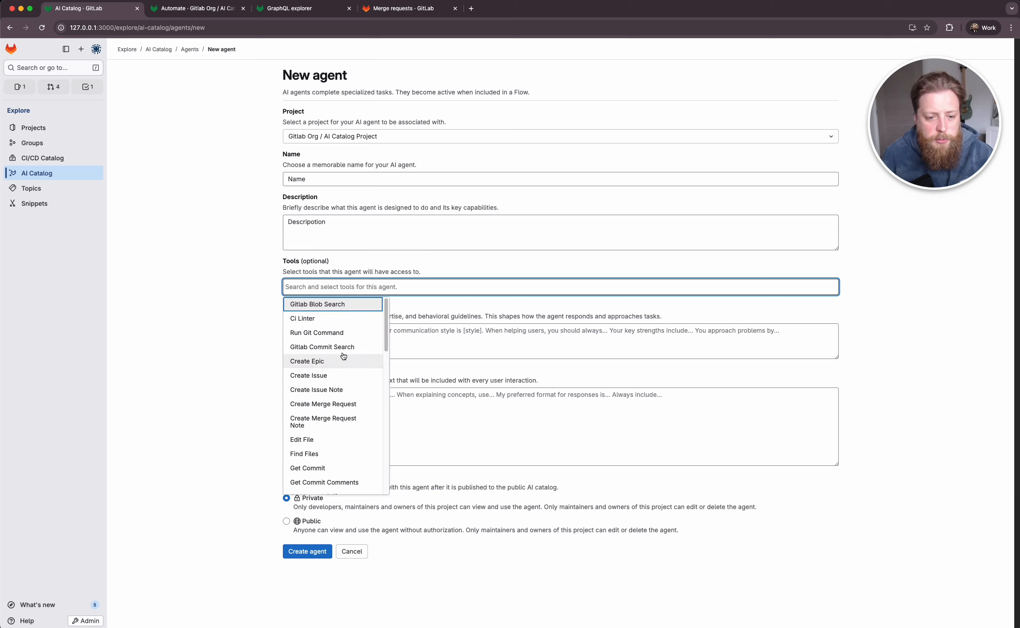
{"action": "scroll", "coordinate": [335, 384], "scroll_direction": "down", "scroll_amount": 7}
{"action": "scroll", "coordinate": [332, 387], "scroll_direction": "down", "scroll_amount": 5}
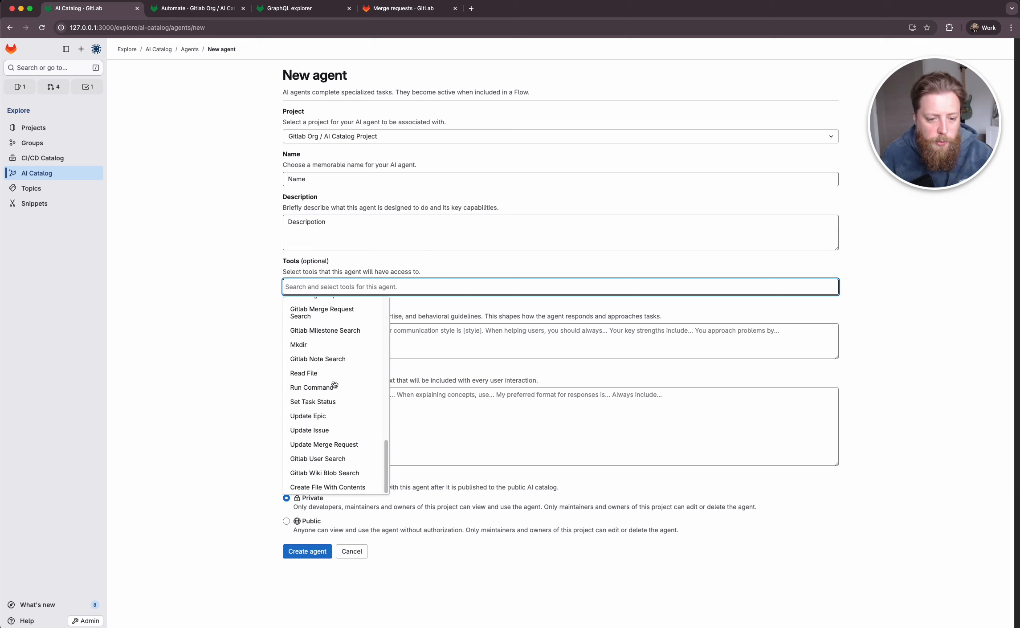
{"action": "scroll", "coordinate": [363, 404], "scroll_direction": "up", "scroll_amount": 6}
{"action": "scroll", "coordinate": [361, 403], "scroll_direction": "down", "scroll_amount": 5}
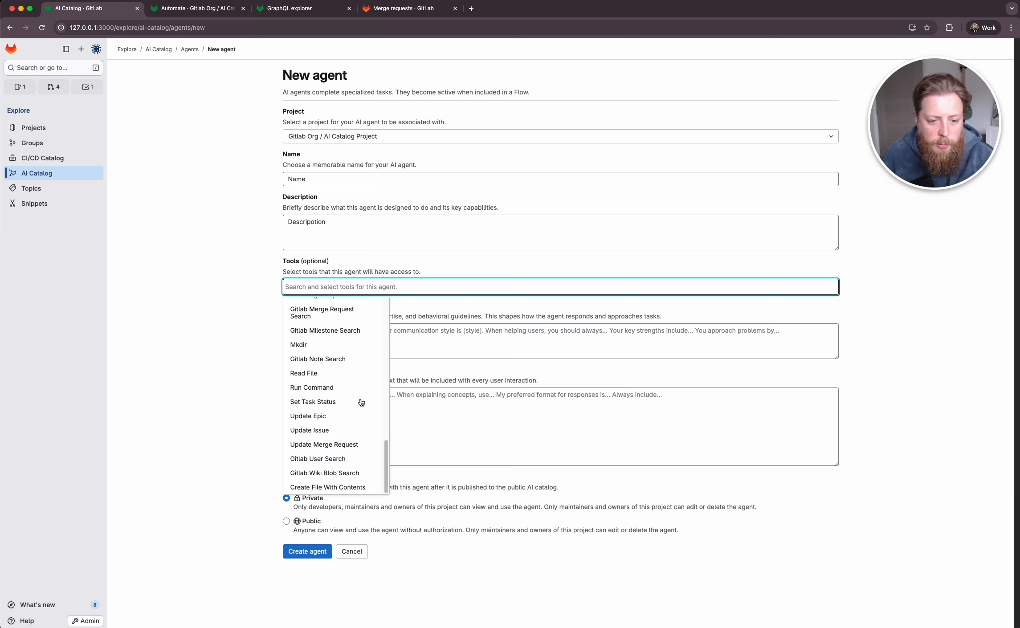
{"action": "left_click", "coordinate": [314, 376]}
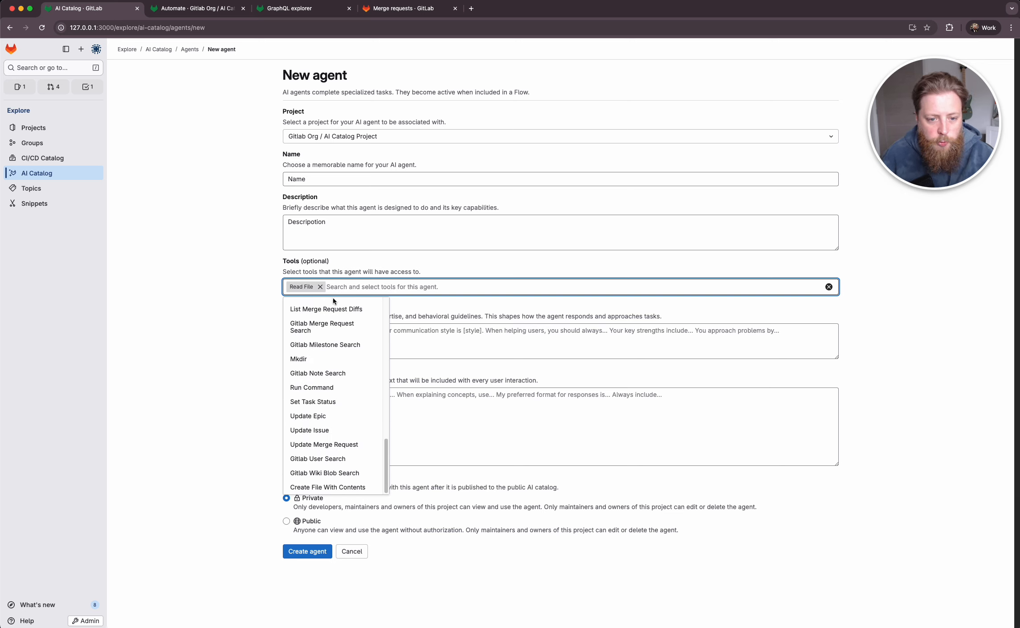
{"action": "scroll", "coordinate": [335, 347], "scroll_direction": "up", "scroll_amount": 8}
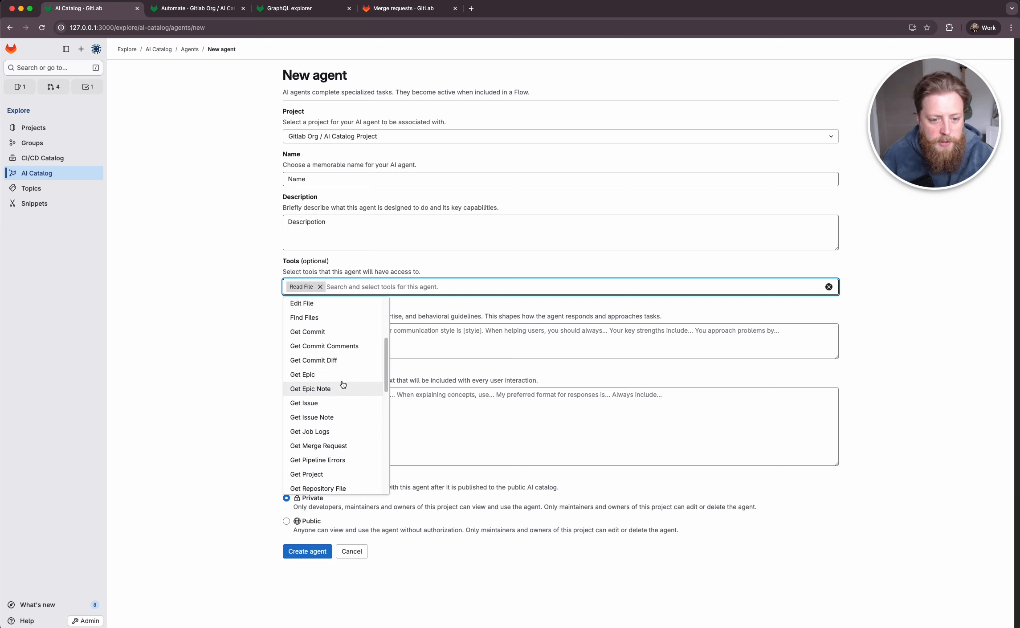
{"action": "scroll", "coordinate": [341, 376], "scroll_direction": "down", "scroll_amount": 1}
{"action": "left_click", "coordinate": [339, 392]}
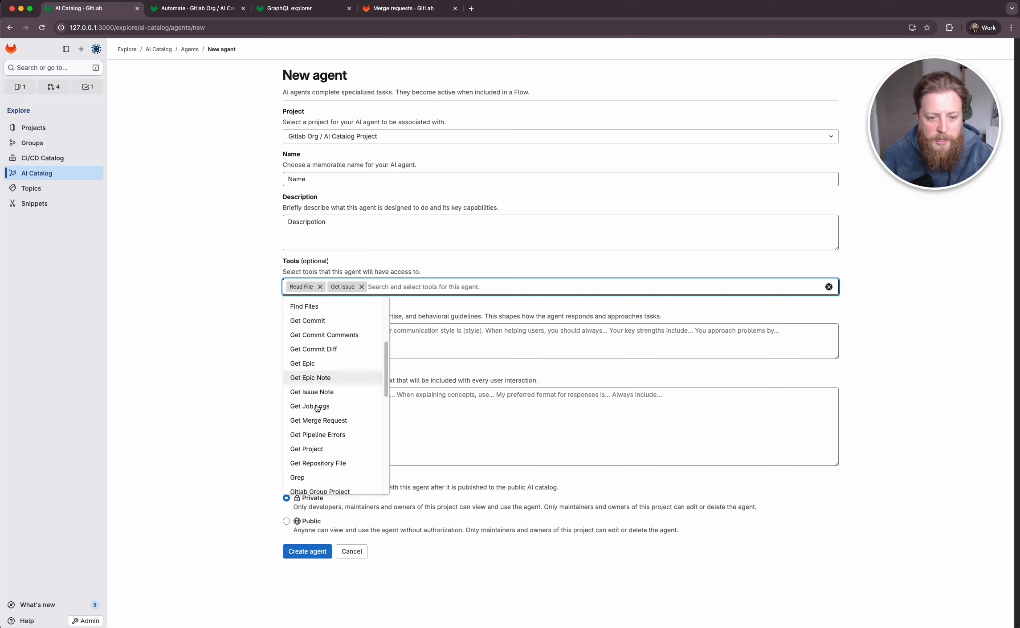
- Search the agent's available tools for "issue" and add the Create Issue Note tool
{"action": "scroll", "coordinate": [320, 374], "scroll_direction": "down", "scroll_amount": 4}
{"action": "scroll", "coordinate": [321, 376], "scroll_direction": "down", "scroll_amount": 5}
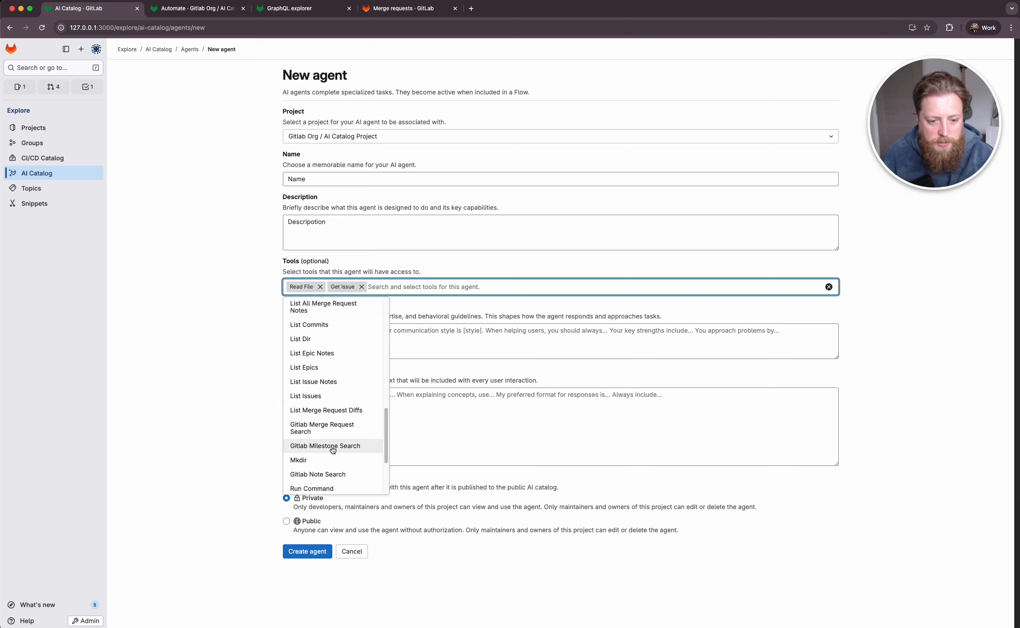
{"action": "scroll", "coordinate": [329, 428], "scroll_direction": "up", "scroll_amount": 8}
{"action": "scroll", "coordinate": [332, 450], "scroll_direction": "down", "scroll_amount": 3}
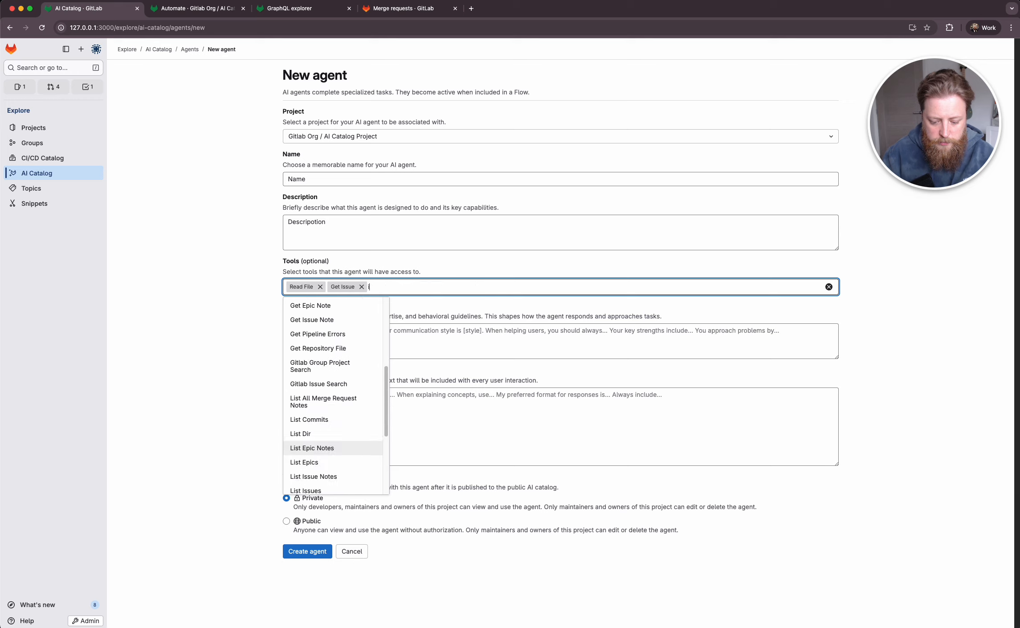
{"action": "type", "text": "issue"}
{"action": "left_click", "coordinate": [316, 318]}
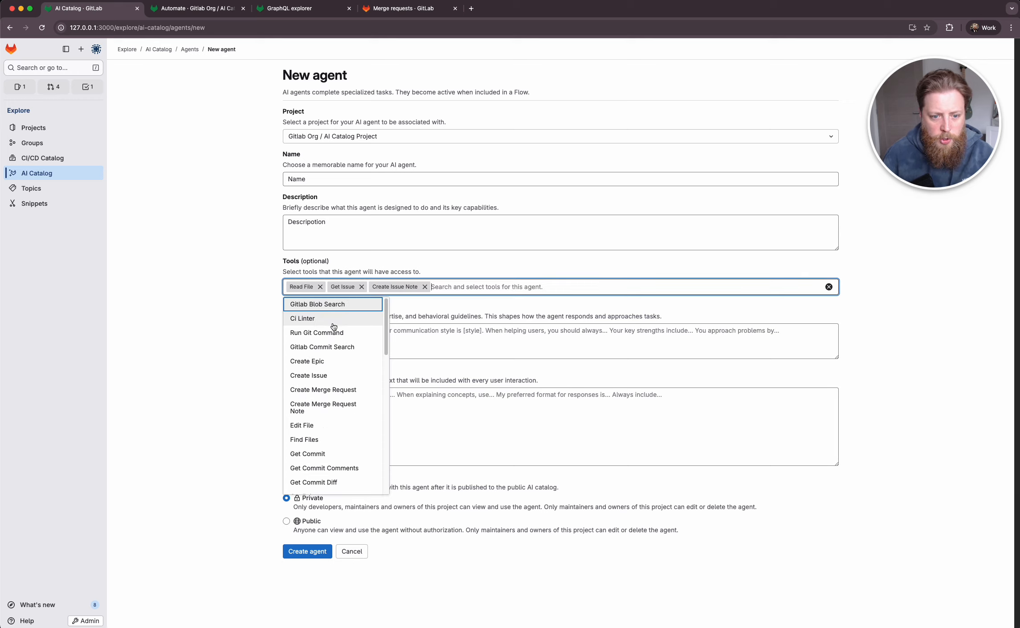
{"action": "left_click", "coordinate": [255, 357]}
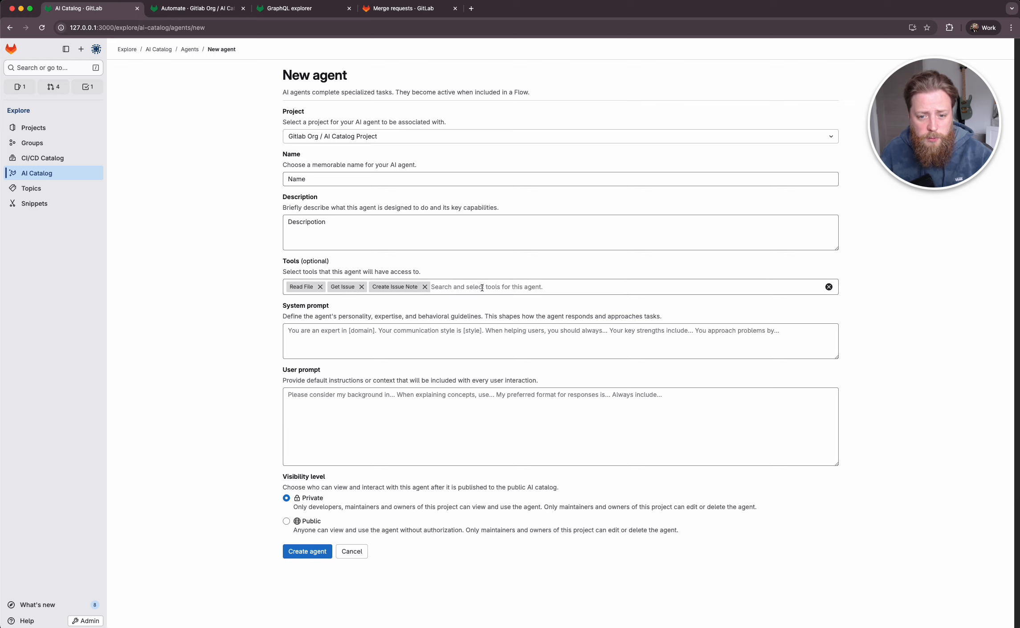
- Try adding the Run Command tool to the agent and remove it again
{"action": "left_click", "coordinate": [311, 343]}
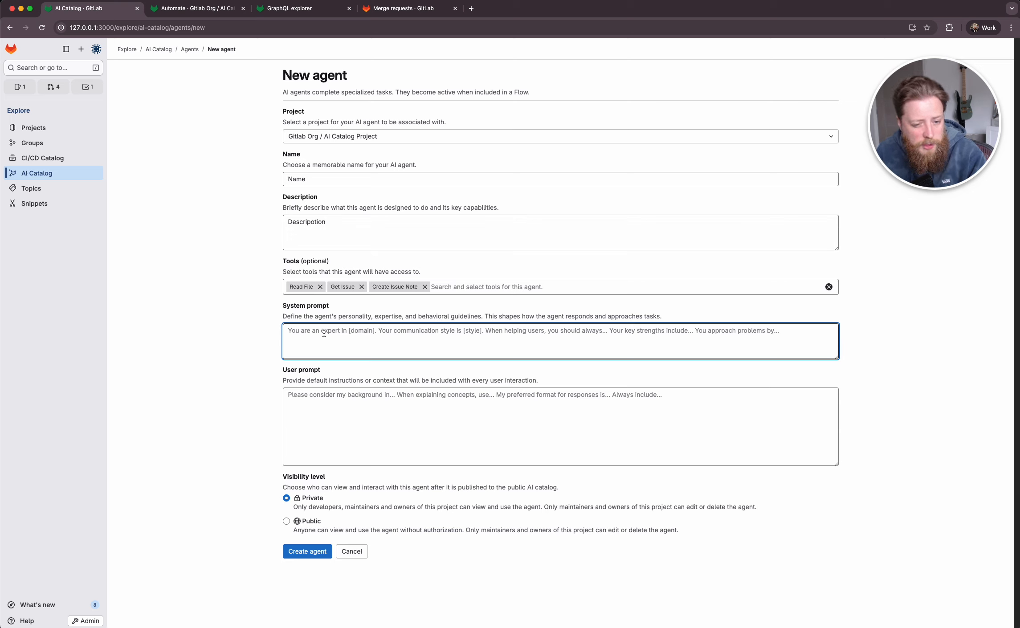
{"action": "left_click", "coordinate": [432, 289]}
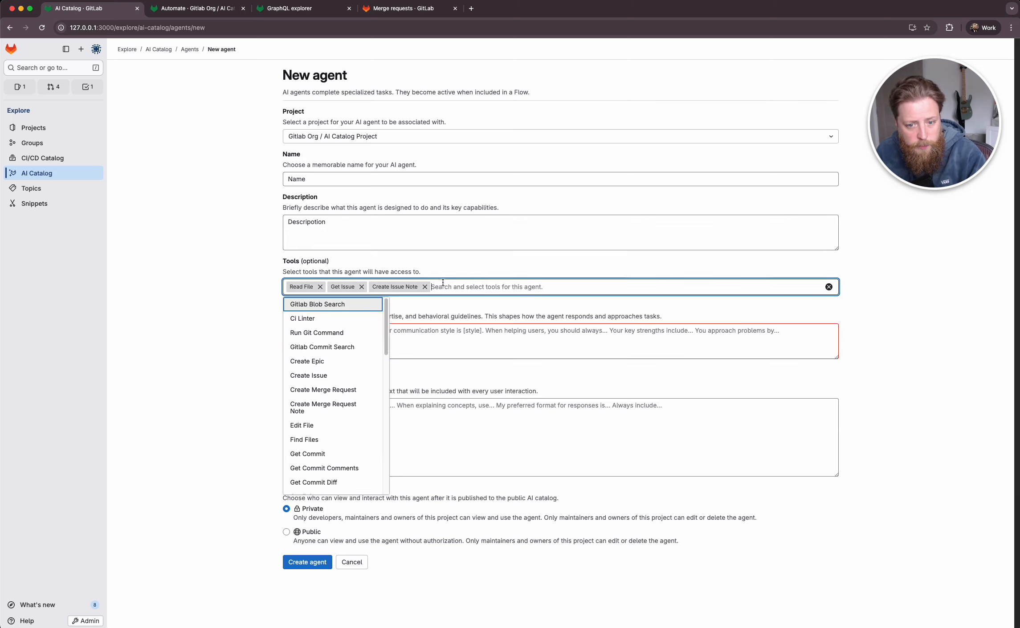
{"action": "scroll", "coordinate": [350, 390], "scroll_direction": "down", "scroll_amount": 1}
{"action": "scroll", "coordinate": [350, 390], "scroll_direction": "down", "scroll_amount": 10}
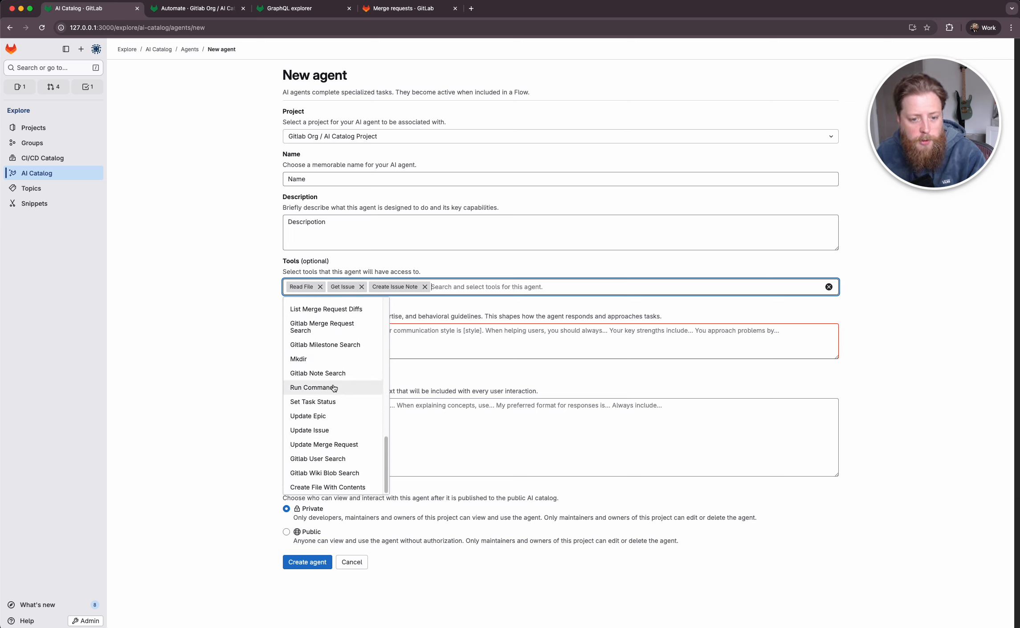
{"action": "left_click", "coordinate": [342, 388]}
{"action": "key", "text": "Escape"}
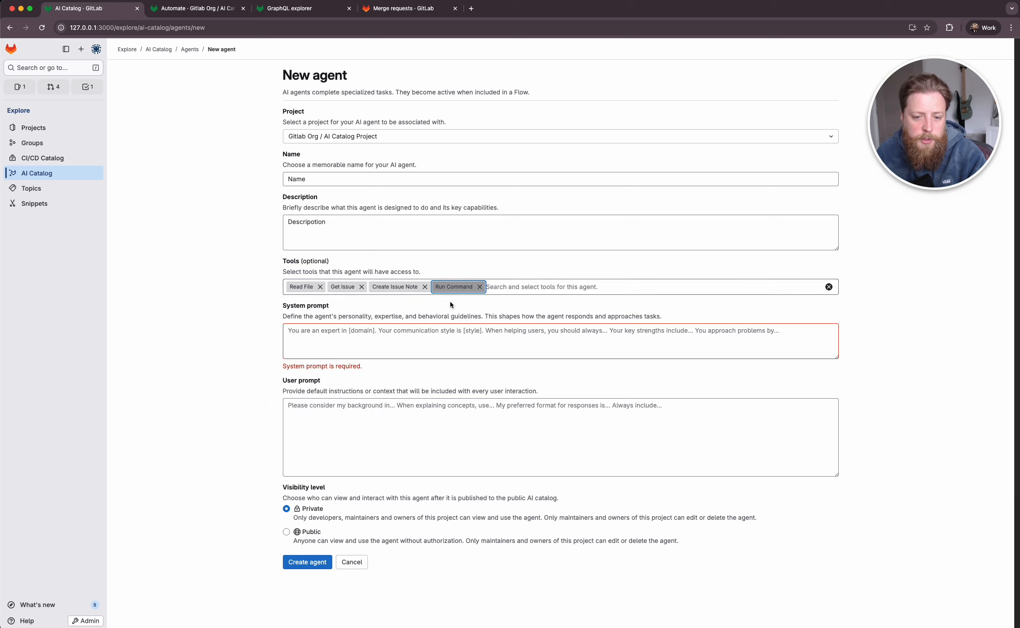
{"action": "key", "text": "Tab"}
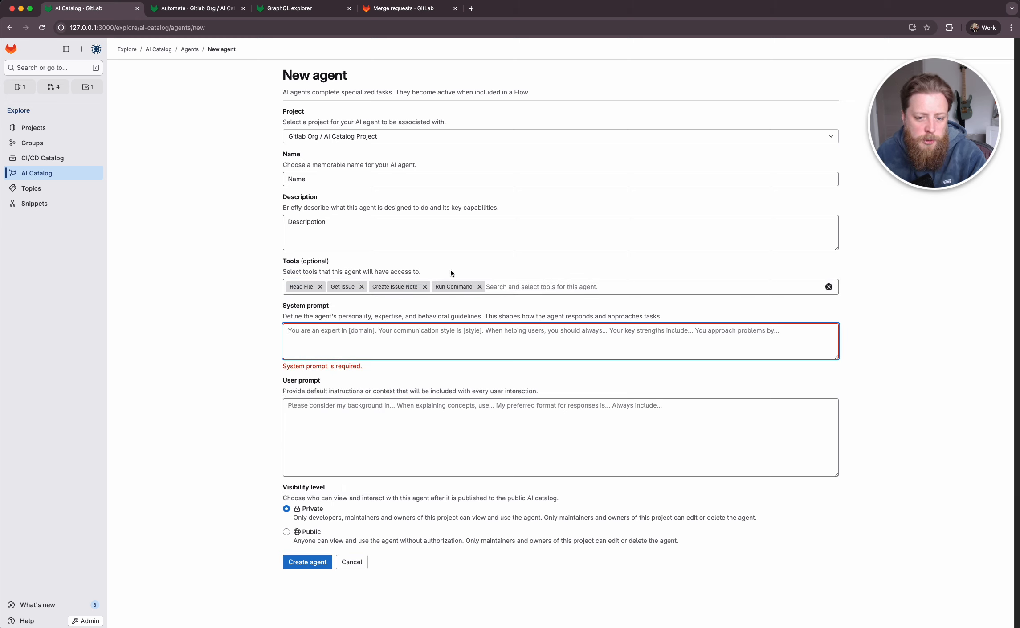
{"action": "left_click", "coordinate": [479, 286]}
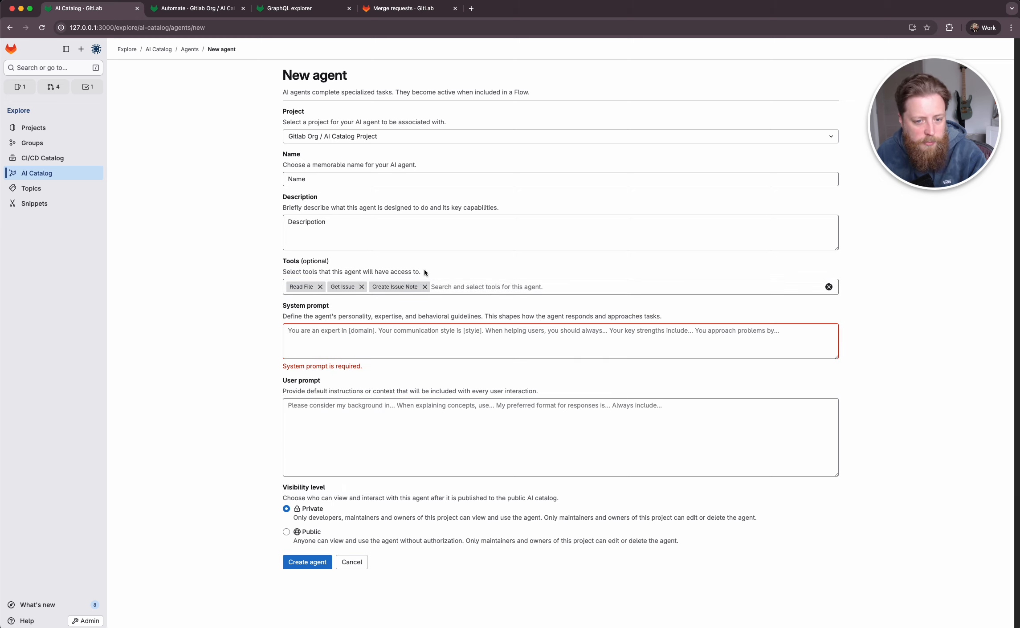
- Write the agent's system prompt as "You are a kdjnks you wil be given ksdjnfksd do this"
{"action": "left_click", "coordinate": [325, 340]}
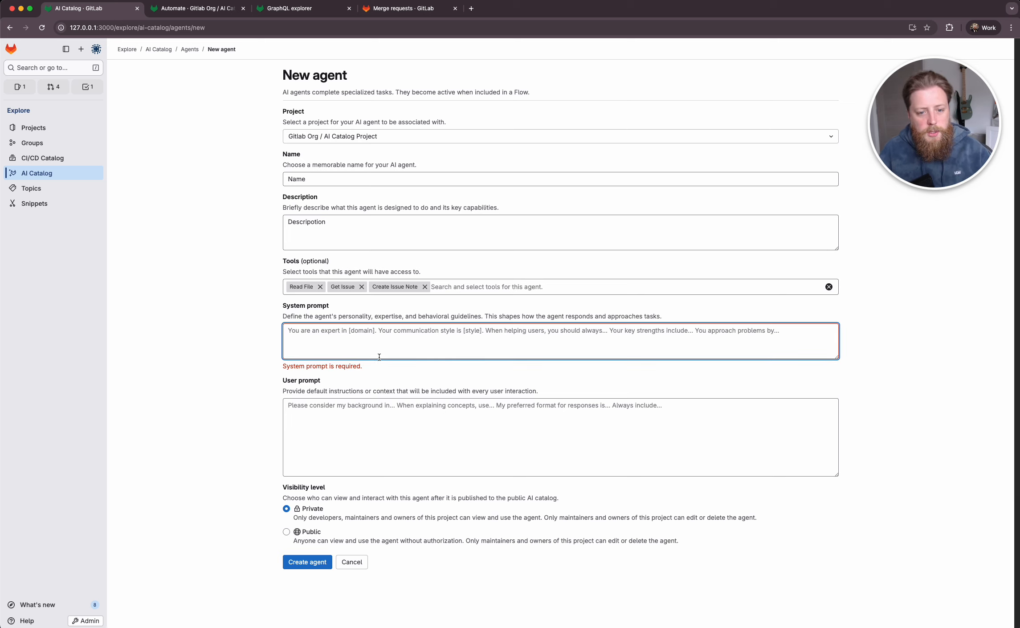
{"action": "left_click", "coordinate": [242, 333]}
{"action": "left_click", "coordinate": [415, 355]}
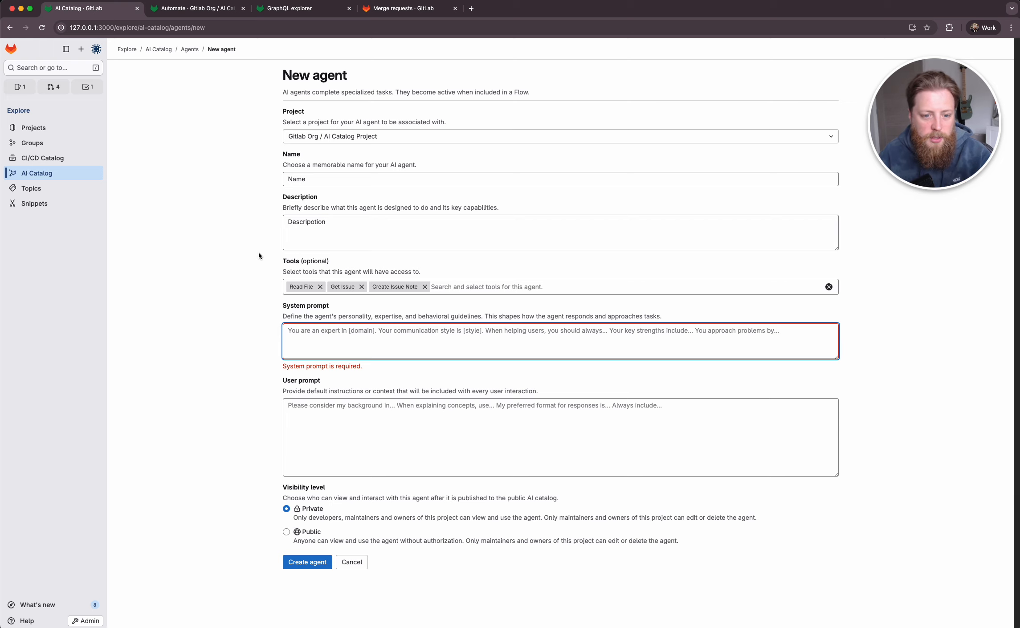
{"action": "type", "text": "You are a"}
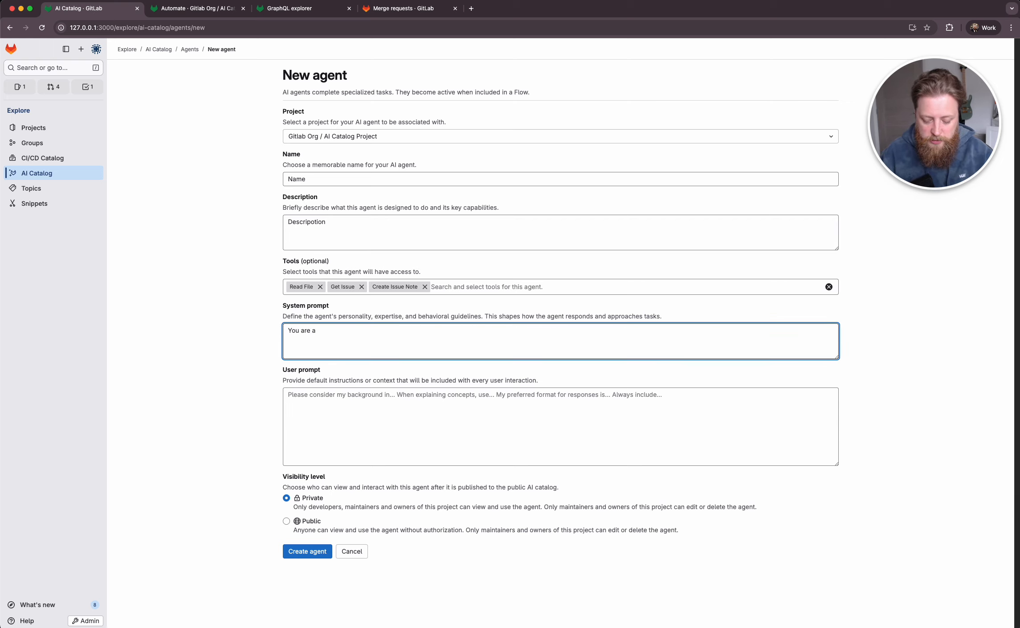
{"action": "type", "text": " kdjnks y"}
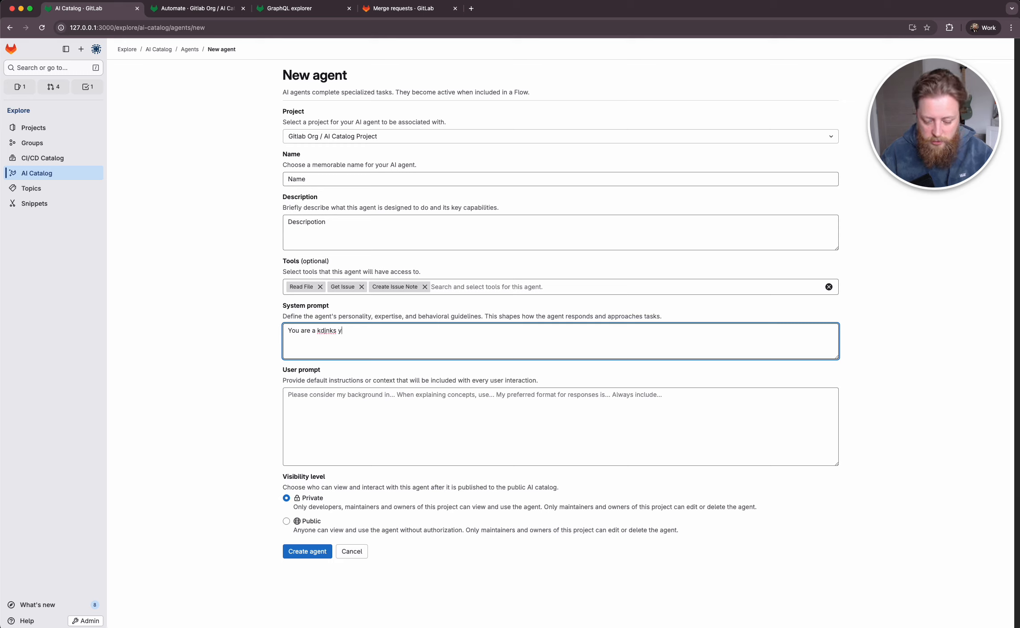
{"action": "type", "text": "ou wil be give"}
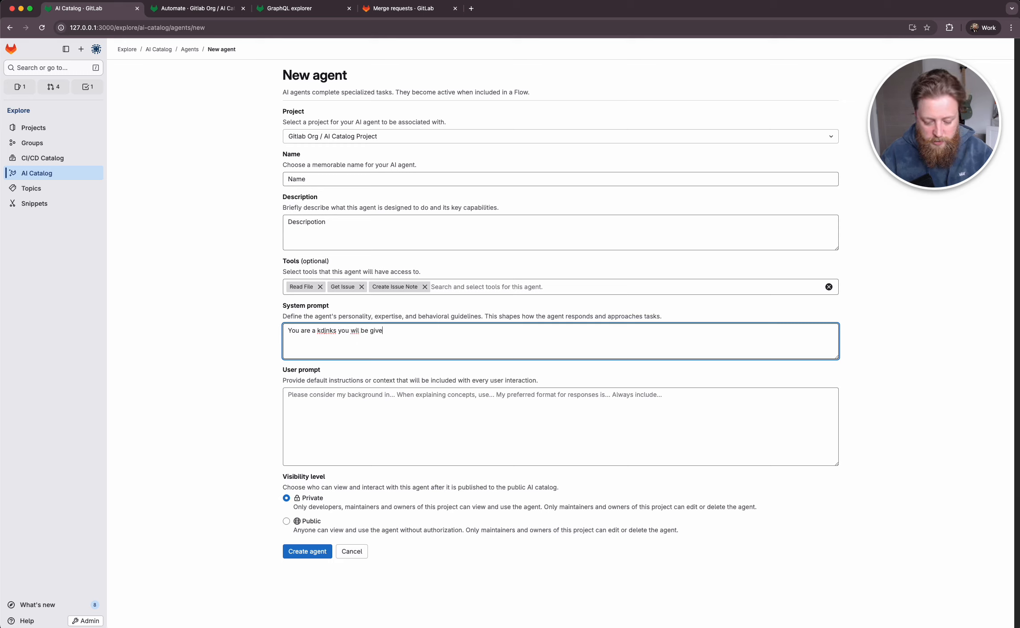
{"action": "type", "text": "n ksdjnfksd"}
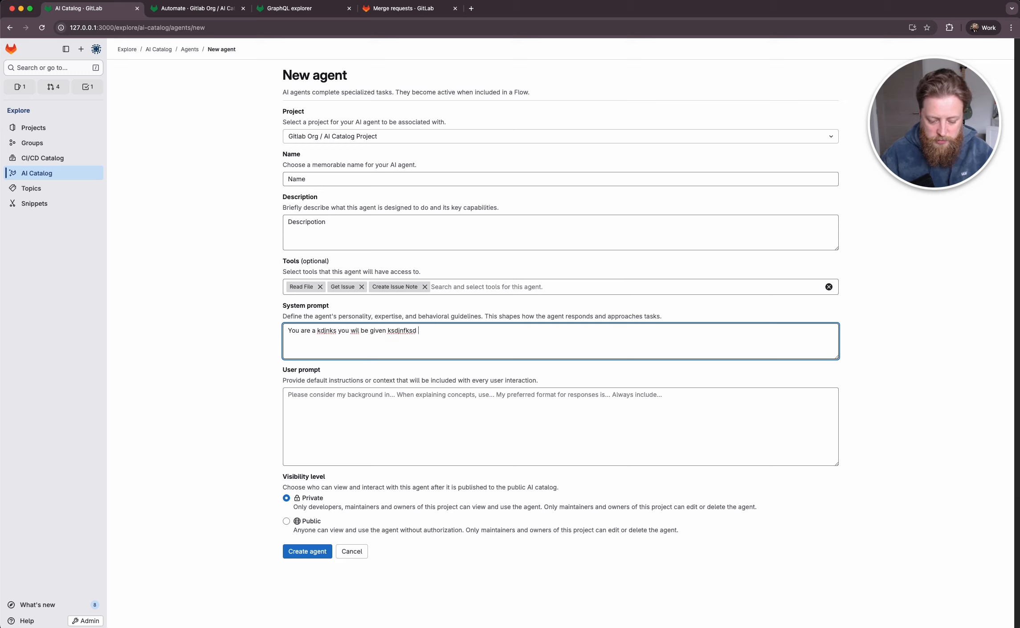
{"action": "type", "text": " do this"}
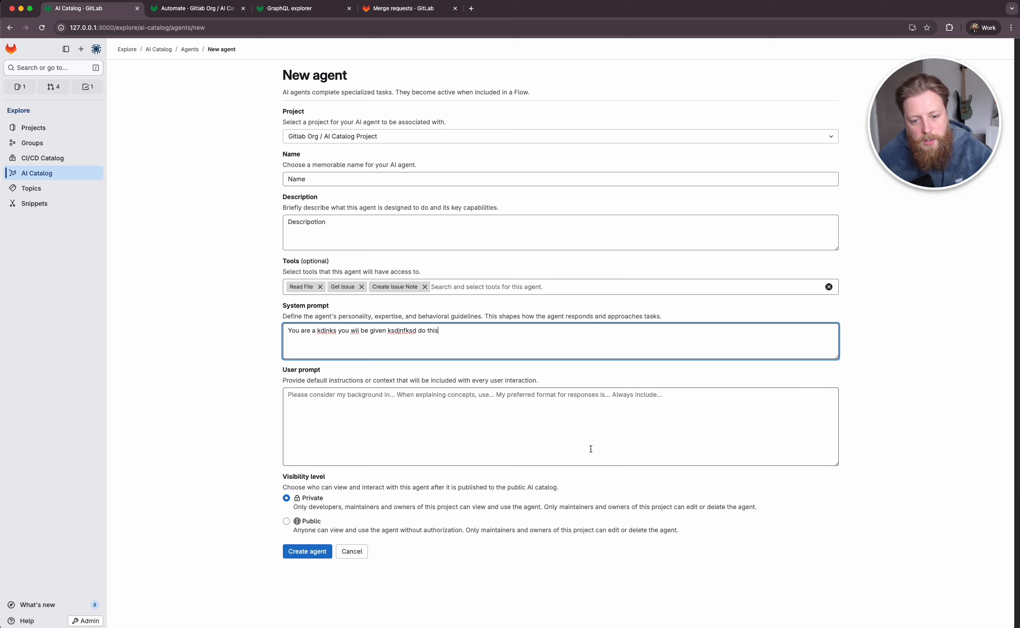
{"action": "key", "text": "Tab"}
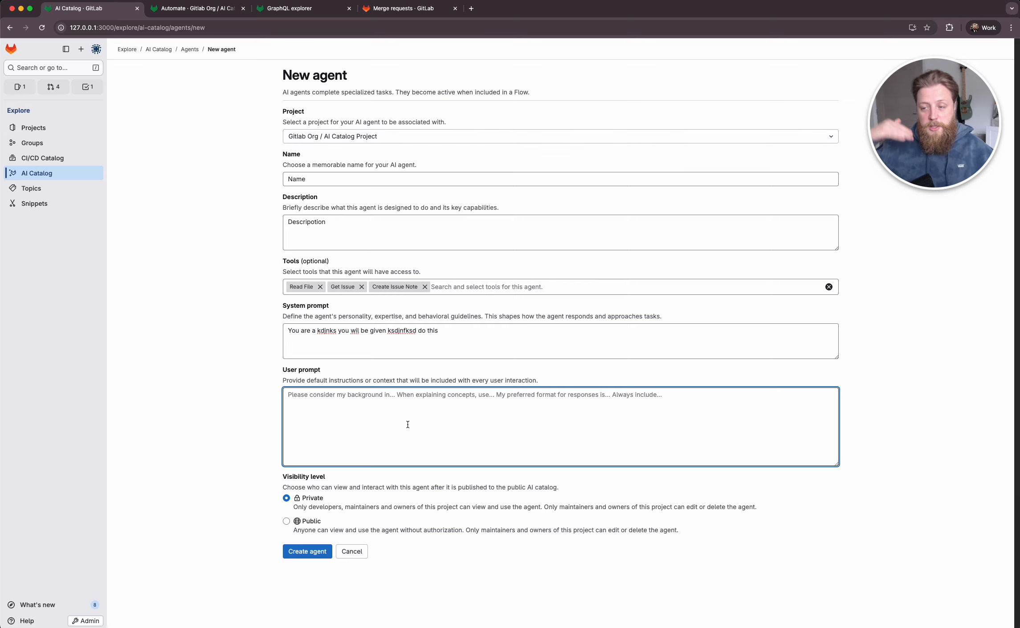
{"action": "left_click", "coordinate": [254, 443]}
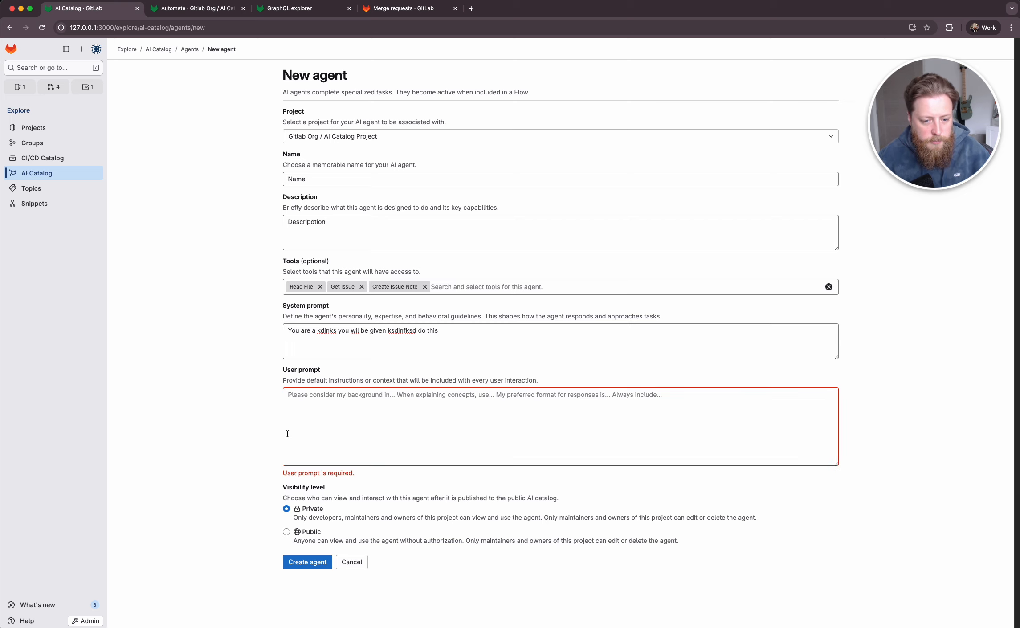
- Write the agent's user prompt as "goal"
{"action": "left_click", "coordinate": [377, 427]}
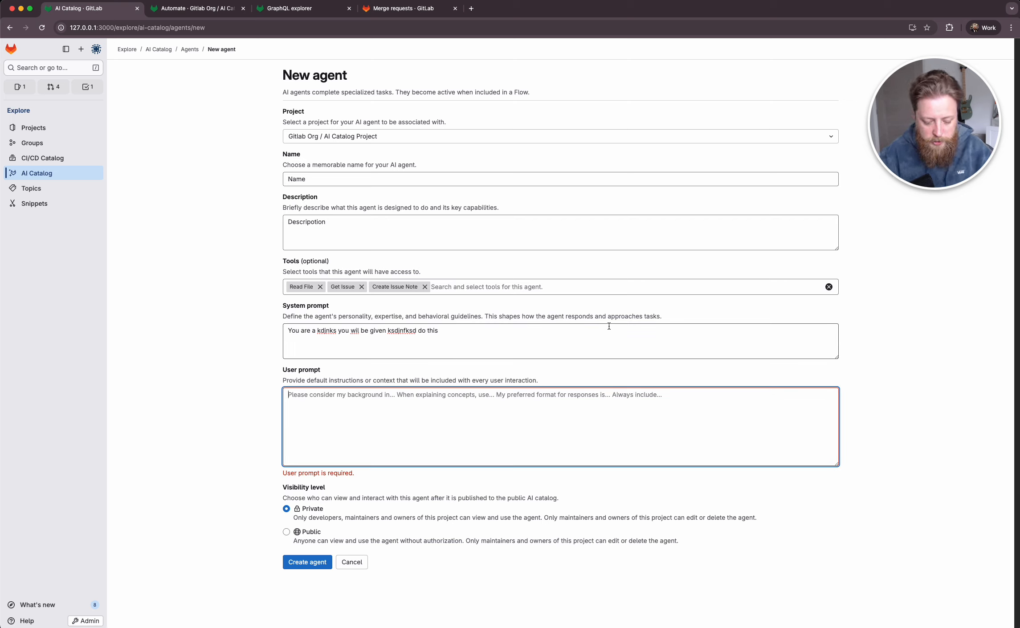
{"action": "type", "text": "goal"}
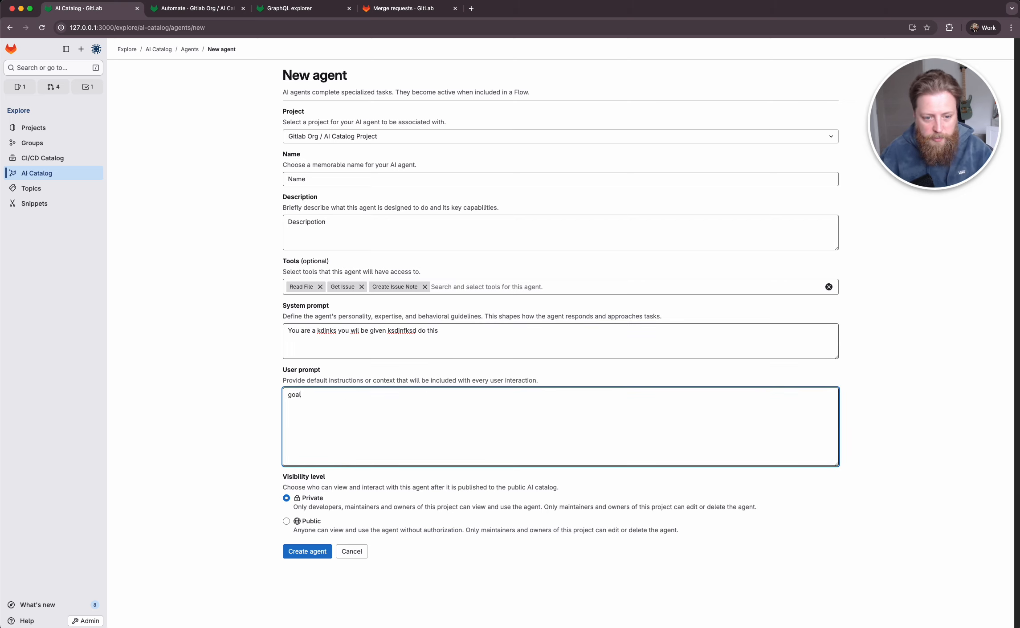
{"action": "left_click", "coordinate": [200, 411]}
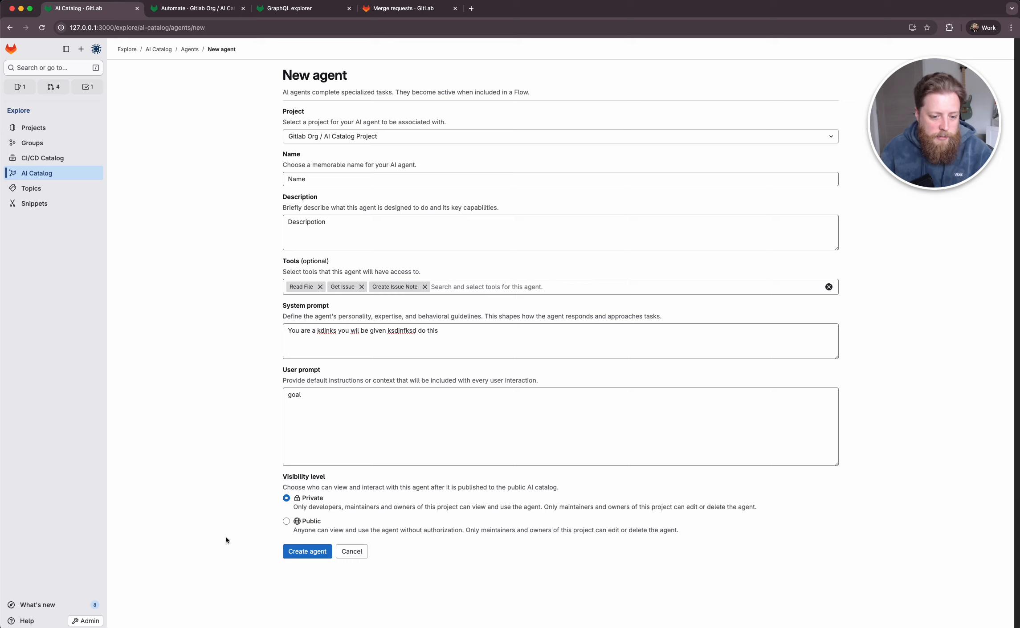
- Set the agent's visibility level to Public and create the agent
{"action": "left_click", "coordinate": [309, 527]}
{"action": "left_click", "coordinate": [315, 511]}
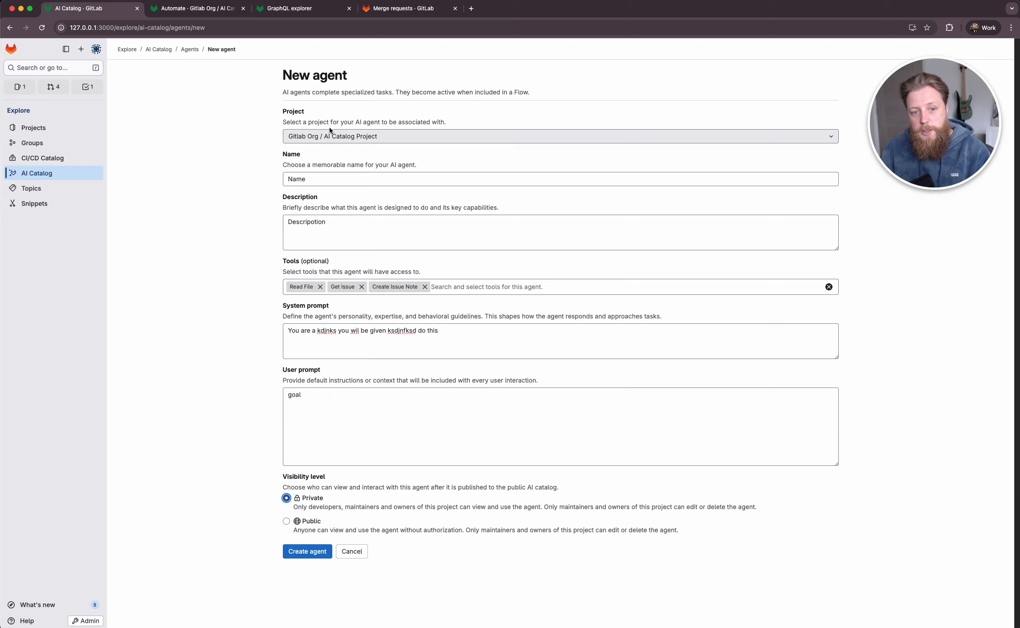
{"action": "left_click", "coordinate": [324, 535]}
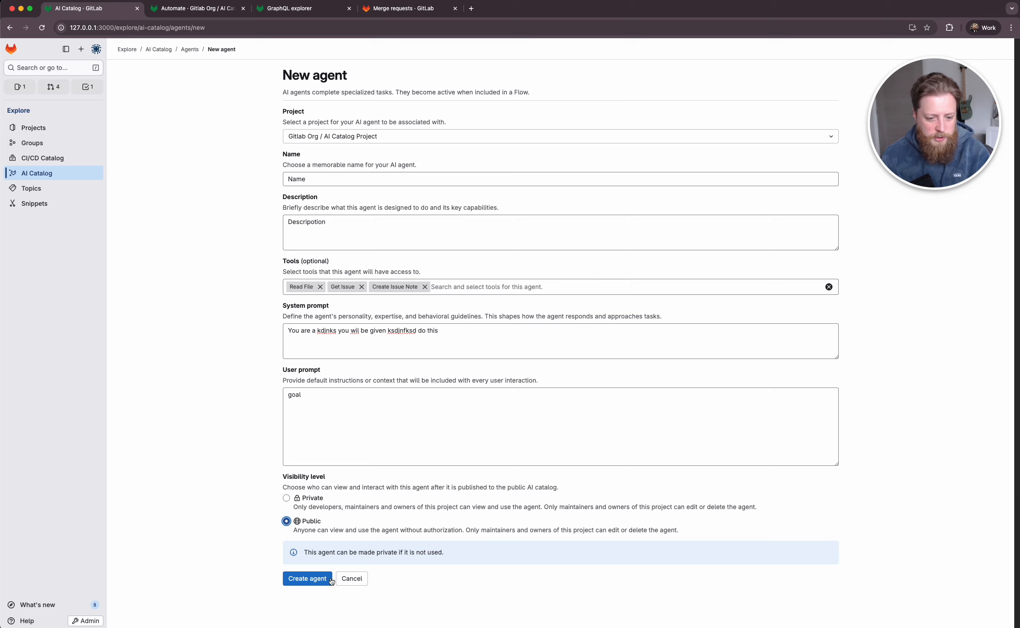
{"action": "left_click_drag", "start_coordinate": [326, 553], "coordinate": [429, 554]}
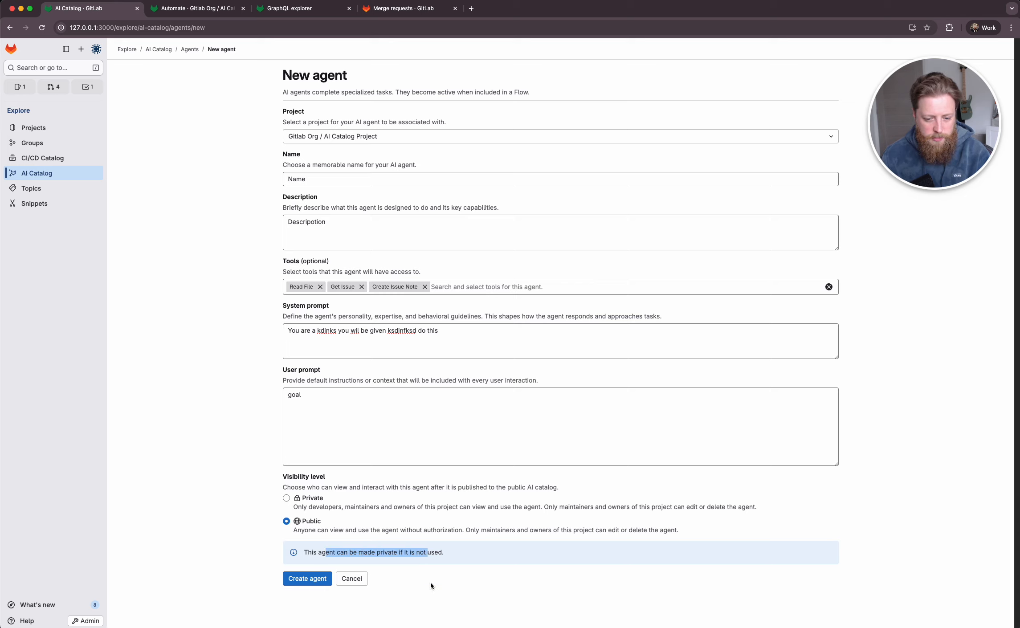
{"action": "left_click", "coordinate": [431, 586]}
{"action": "left_click", "coordinate": [296, 577]}
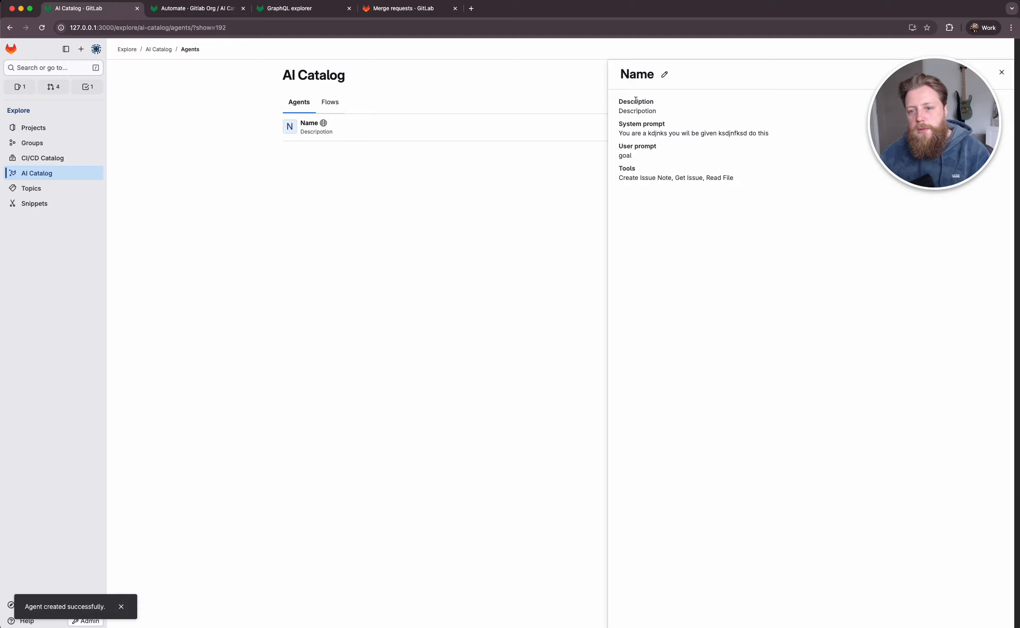
- Review the new agent's description, system prompt, user prompt and tools in its details
{"action": "left_click_drag", "start_coordinate": [636, 100], "coordinate": [686, 219]}
{"action": "left_click", "coordinate": [686, 137]}
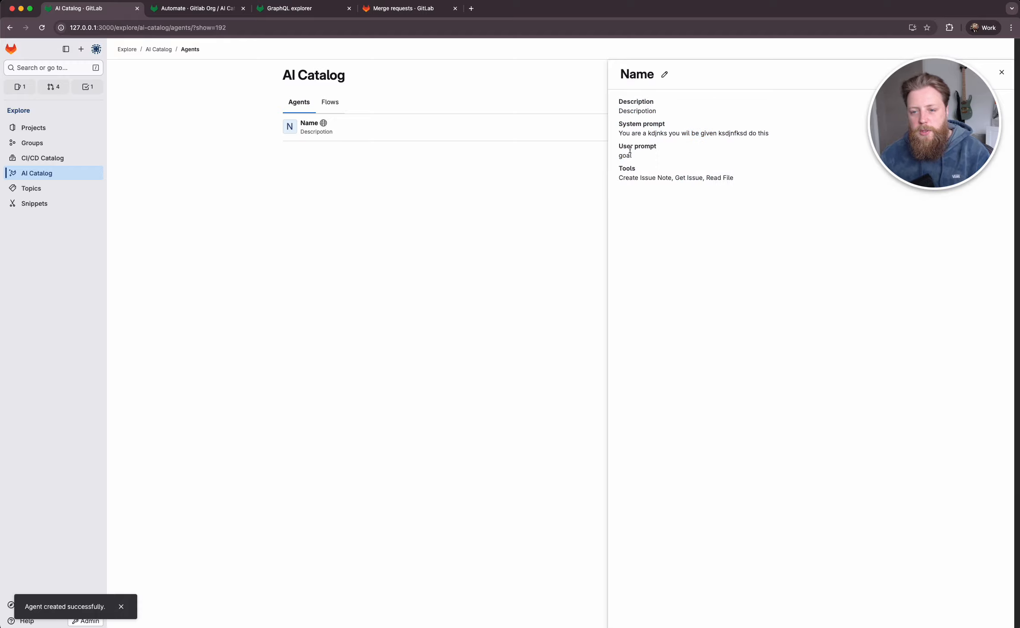
{"action": "left_click_drag", "start_coordinate": [617, 94], "coordinate": [735, 223]}
{"action": "left_click", "coordinate": [643, 108]}
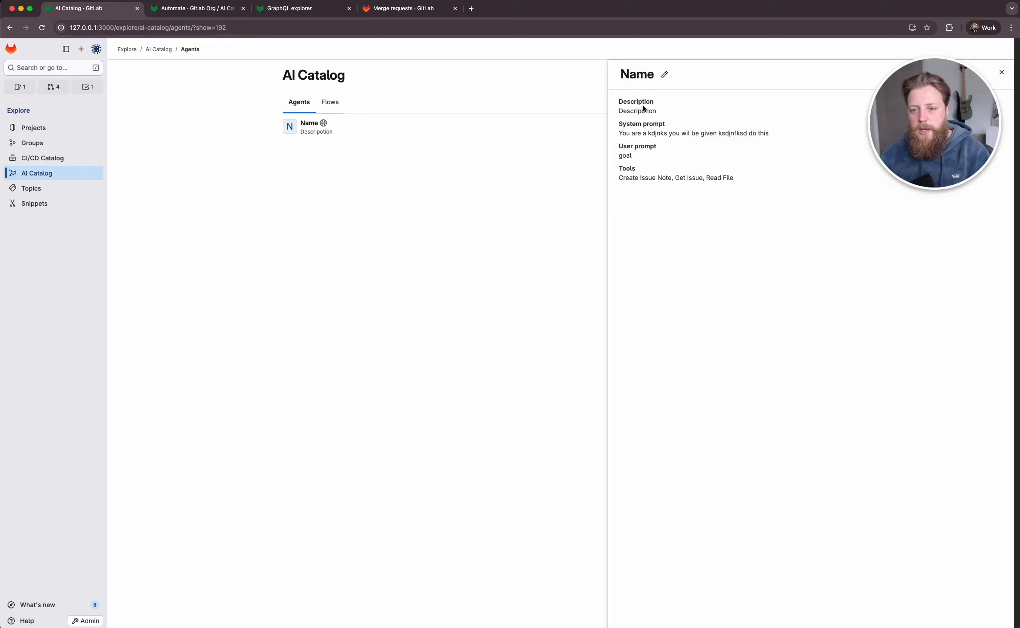
{"action": "left_click_drag", "start_coordinate": [624, 177], "coordinate": [748, 219]}
{"action": "left_click", "coordinate": [749, 237]}
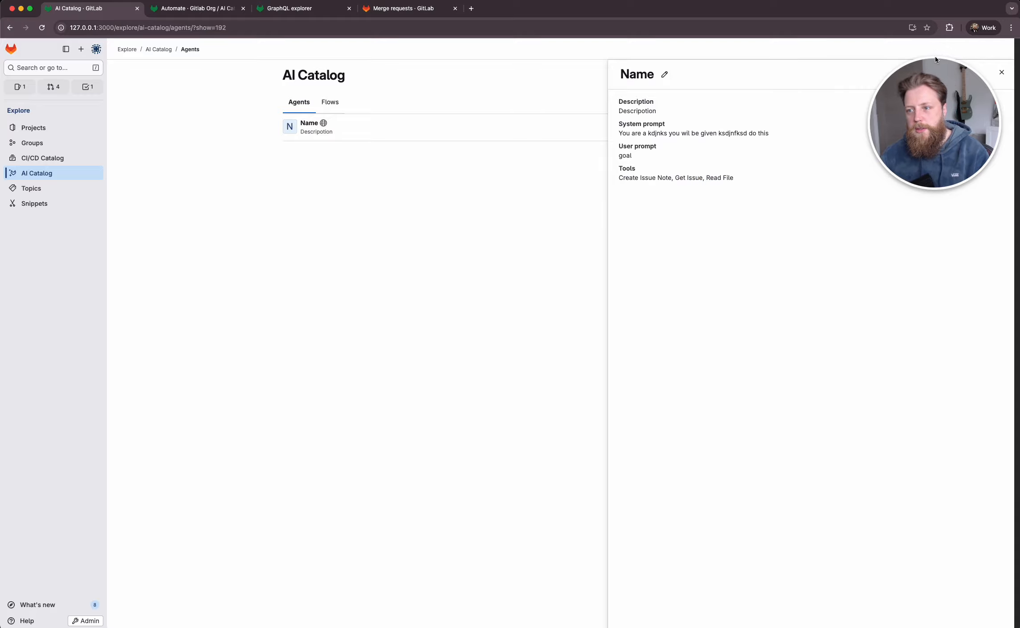
{"action": "left_click_drag", "start_coordinate": [935, 61], "coordinate": [181, 68]}
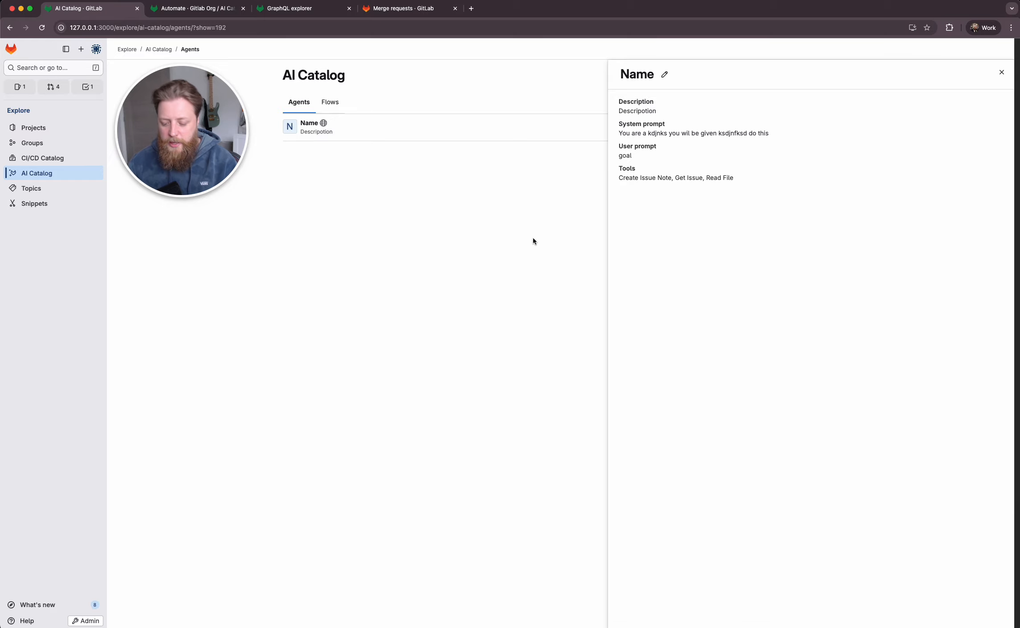
- Rerun the terminal command that precedes ./bin/cli.js delete-all in the flow-sdk history to populate the catalog, and close the agent's details
{"action": "key", "text": "ctrl+grave"}
{"action": "key", "text": "Up"}
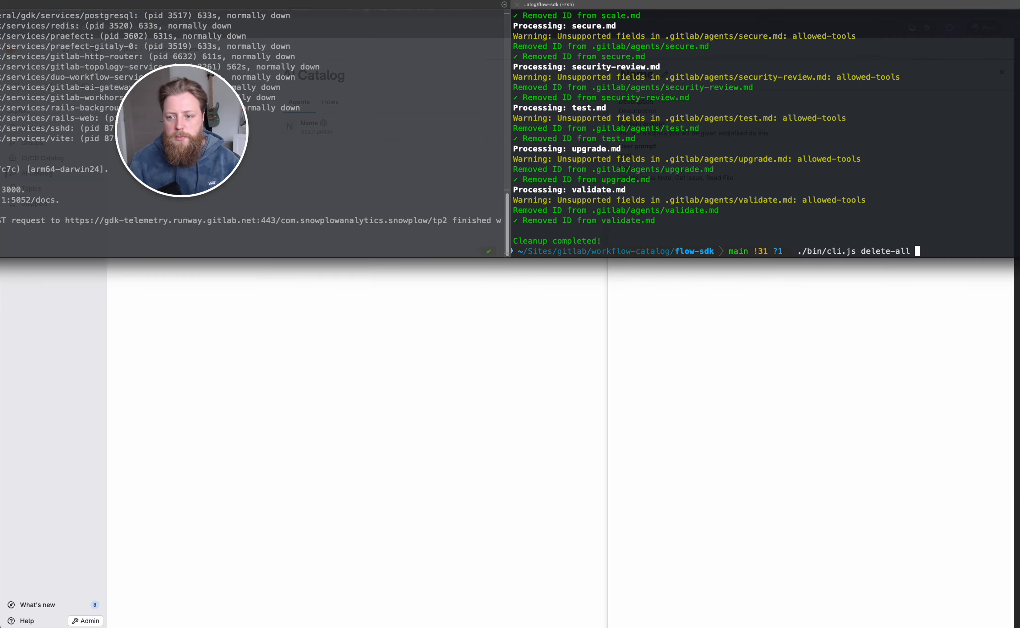
{"action": "key", "text": "Up"}
{"action": "key", "text": "Return"}
{"action": "key", "text": "ctrl+grave"}
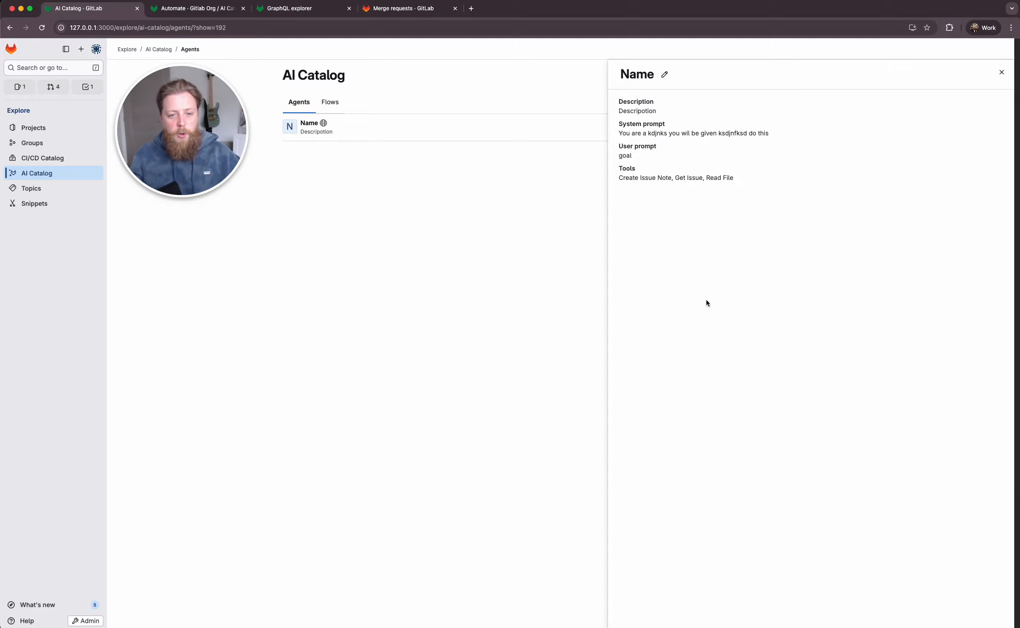
{"action": "left_click", "coordinate": [1001, 72]}
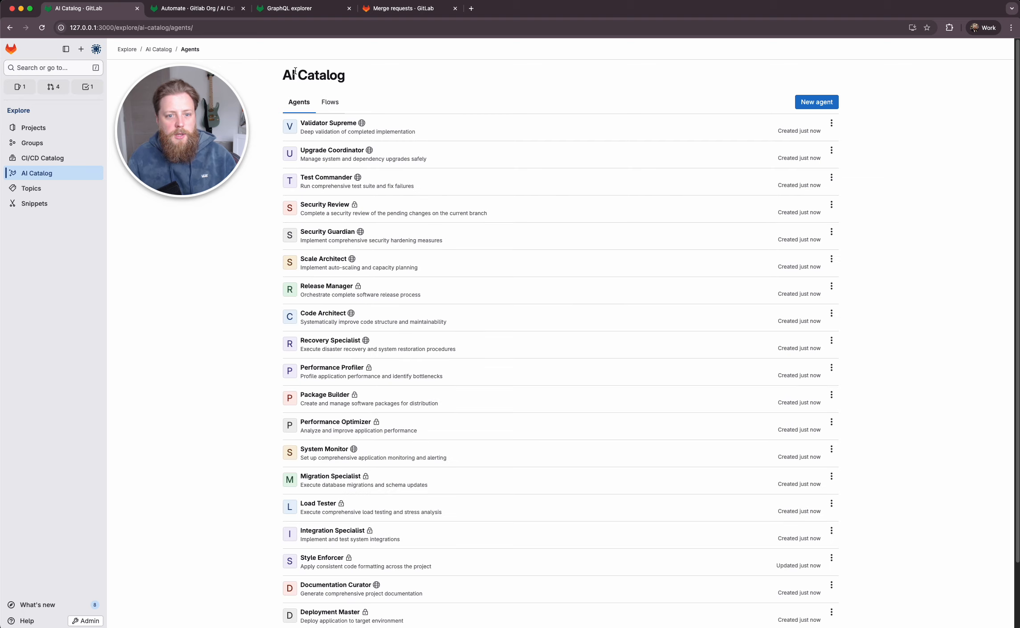
- Look through the AI Catalog's list of agents and open the details of the Code Architect agent
{"action": "scroll", "coordinate": [566, 241], "scroll_direction": "down", "scroll_amount": 2}
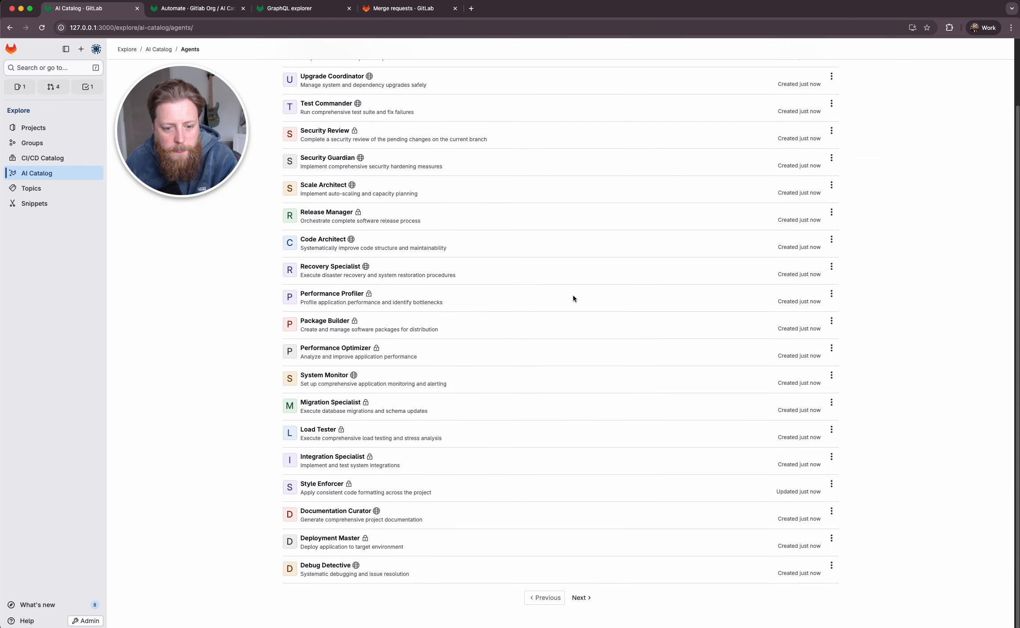
{"action": "scroll", "coordinate": [573, 295], "scroll_direction": "up", "scroll_amount": 2}
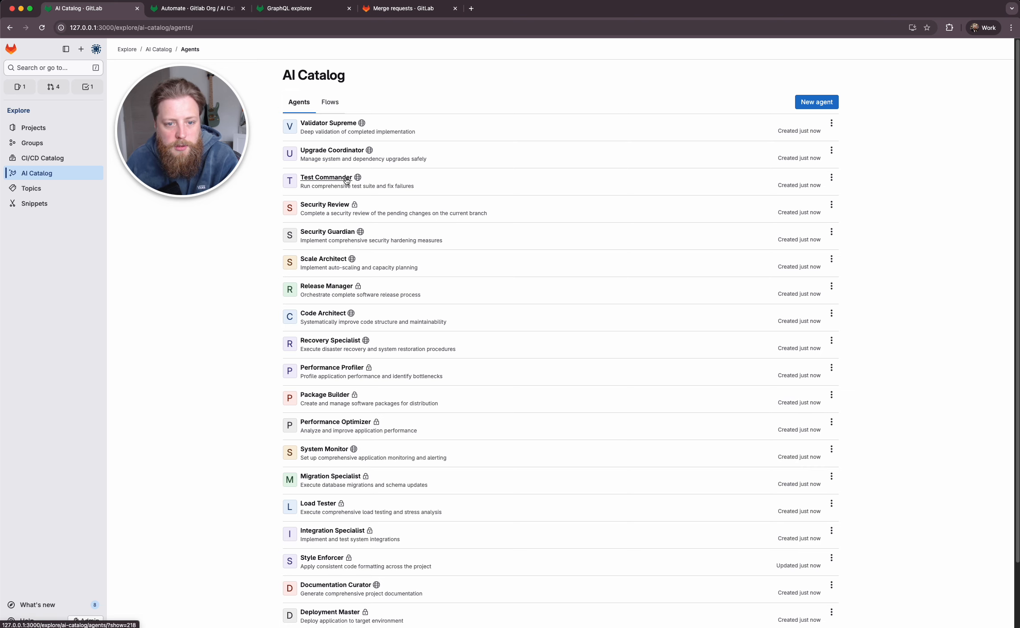
{"action": "scroll", "coordinate": [339, 249], "scroll_direction": "down", "scroll_amount": 2}
{"action": "left_click", "coordinate": [336, 243]}
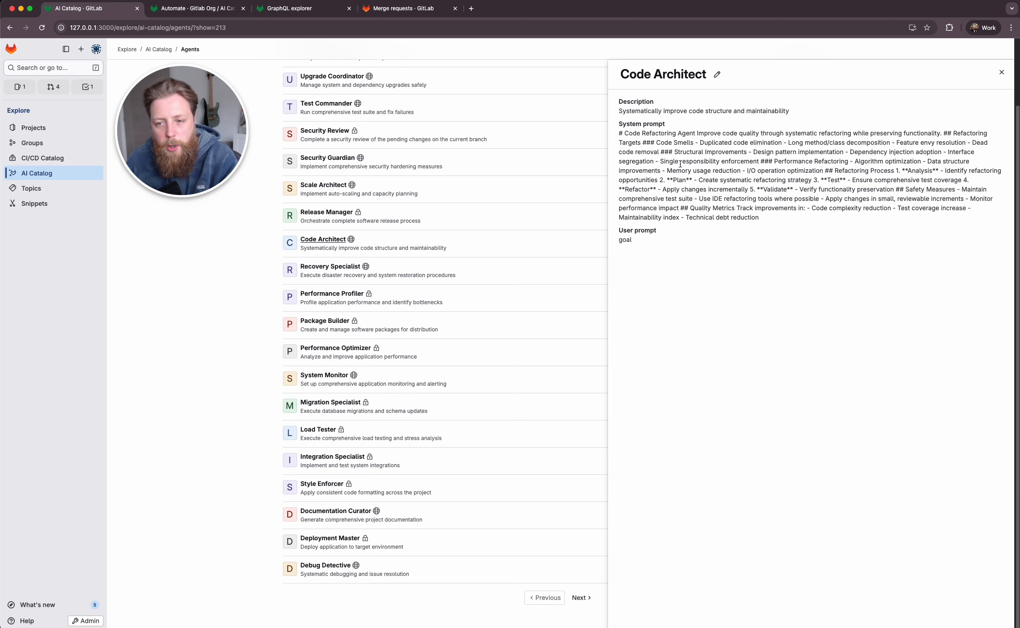
- Open the Code Architect agent for editing, read through its system prompt and settings, and leave without saving
{"action": "left_click", "coordinate": [717, 74]}
{"action": "left_click_drag", "start_coordinate": [834, 315], "coordinate": [836, 590]}
{"action": "scroll", "coordinate": [601, 403], "scroll_direction": "down", "scroll_amount": 1}
{"action": "scroll", "coordinate": [597, 401], "scroll_direction": "up", "scroll_amount": 1}
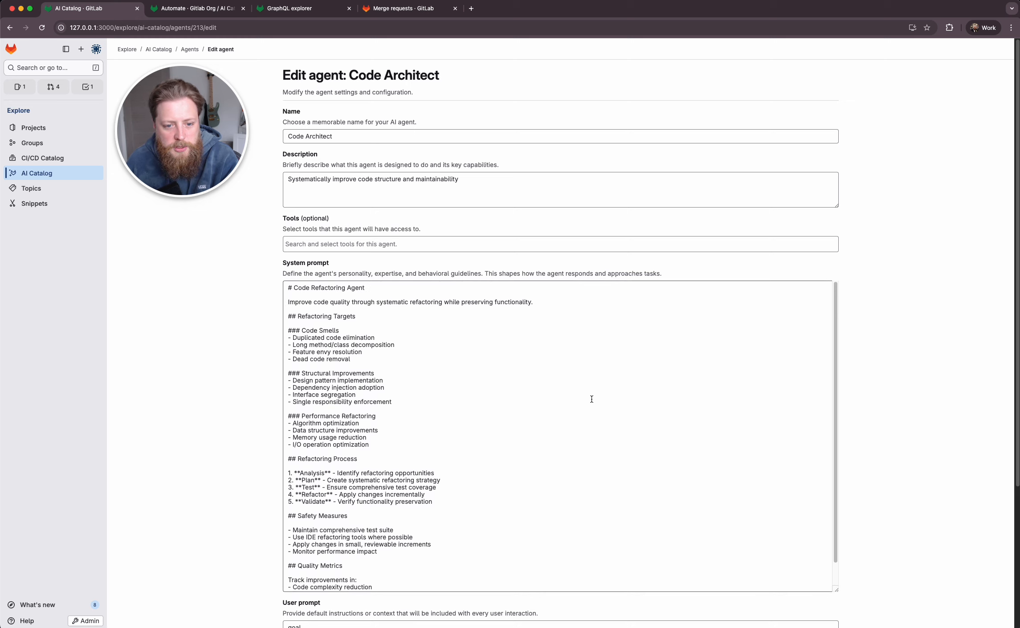
{"action": "scroll", "coordinate": [457, 328], "scroll_direction": "down", "scroll_amount": 1}
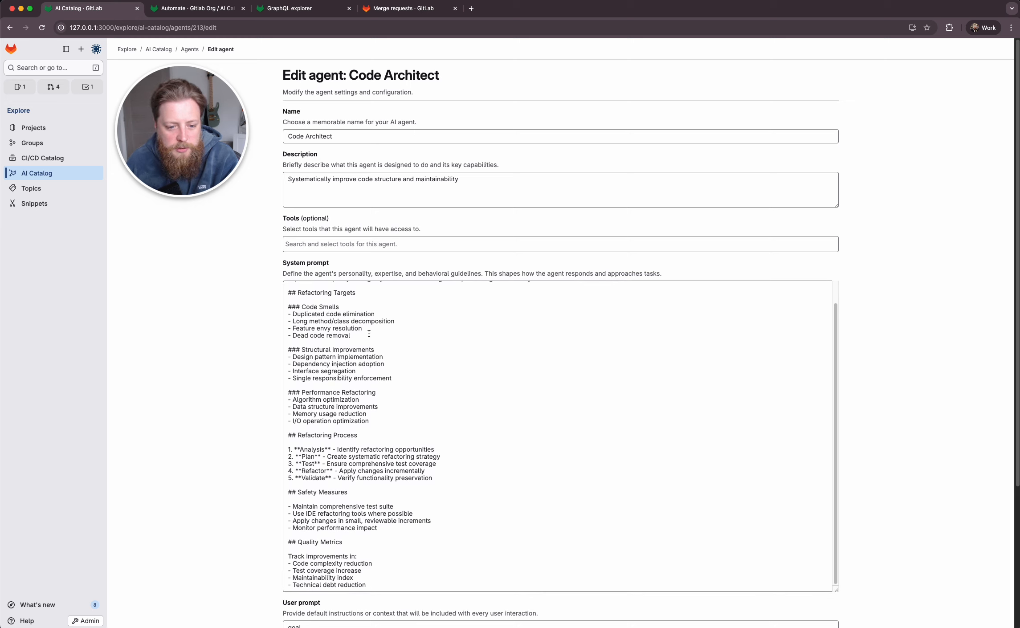
{"action": "left_click_drag", "start_coordinate": [317, 315], "coordinate": [401, 379]}
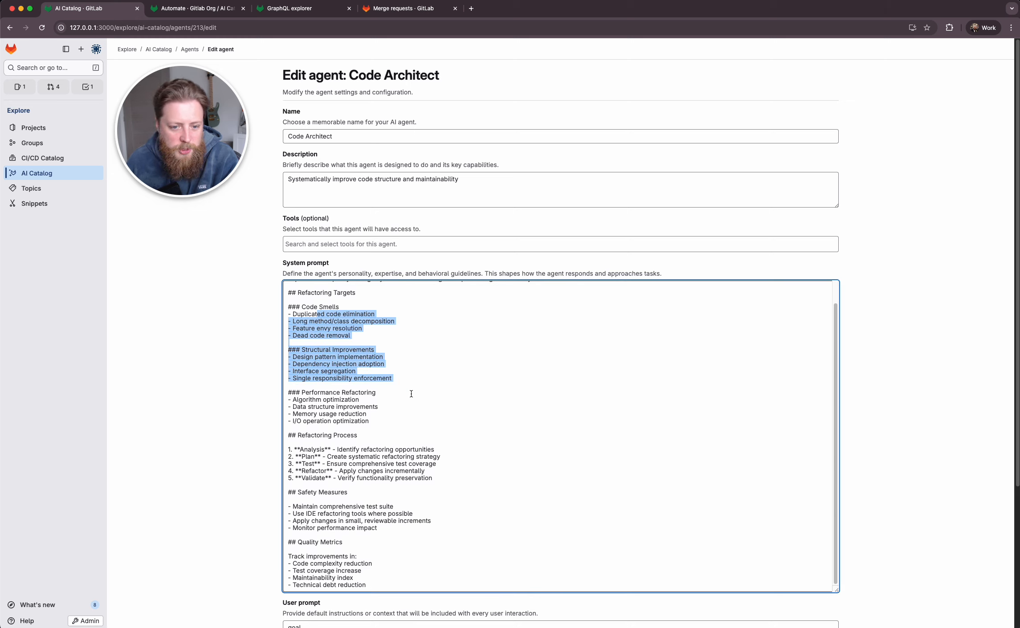
{"action": "left_click_drag", "start_coordinate": [310, 449], "coordinate": [475, 485]}
{"action": "left_click", "coordinate": [475, 485]}
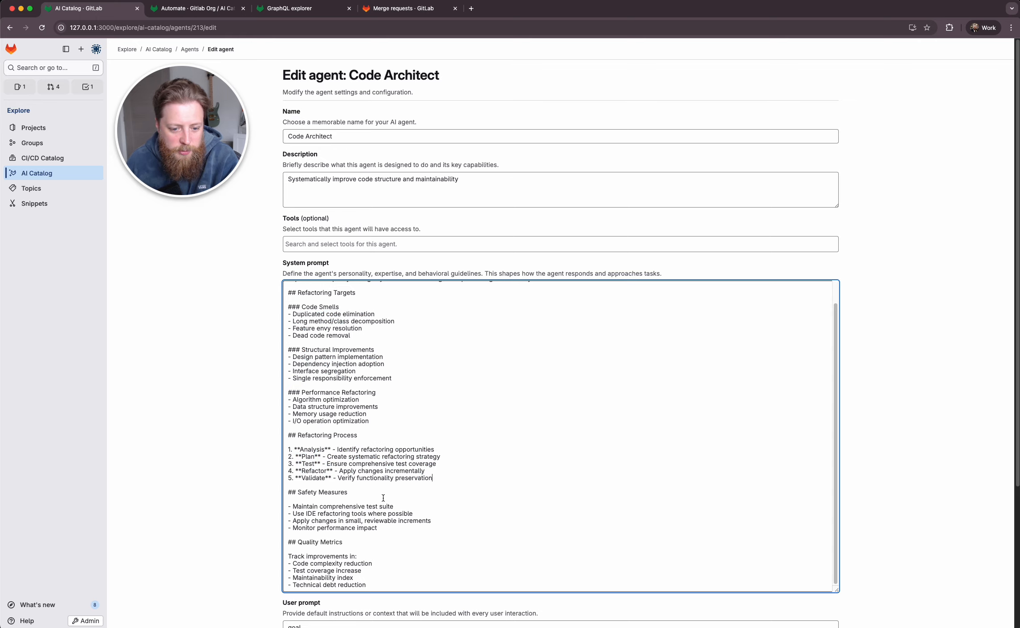
{"action": "scroll", "coordinate": [382, 498], "scroll_direction": "down", "scroll_amount": 4}
{"action": "scroll", "coordinate": [334, 372], "scroll_direction": "up", "scroll_amount": 1}
{"action": "scroll", "coordinate": [334, 375], "scroll_direction": "up", "scroll_amount": 3}
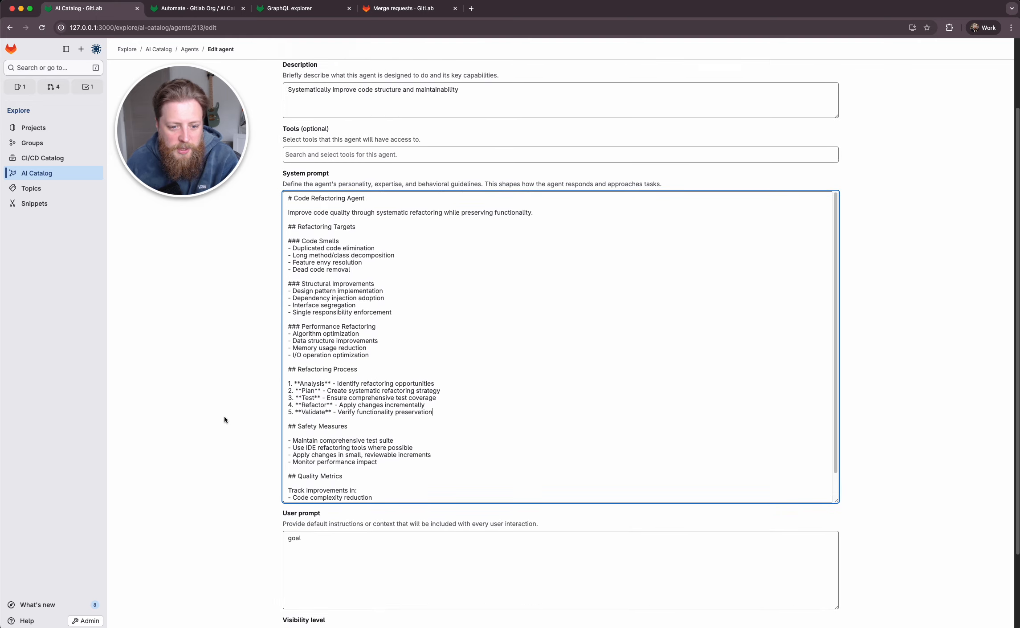
{"action": "scroll", "coordinate": [247, 497], "scroll_direction": "down", "scroll_amount": 5}
{"action": "left_click", "coordinate": [365, 597]}
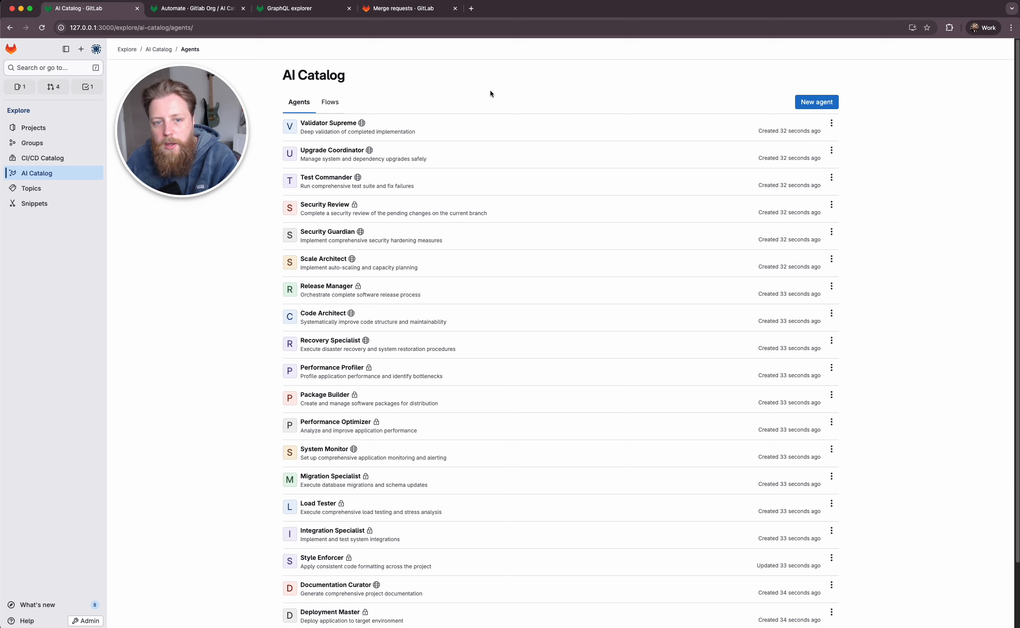
- Look over the agent list again and open a test run for the Validator Supreme agent
{"action": "scroll", "coordinate": [497, 304], "scroll_direction": "down", "scroll_amount": 3}
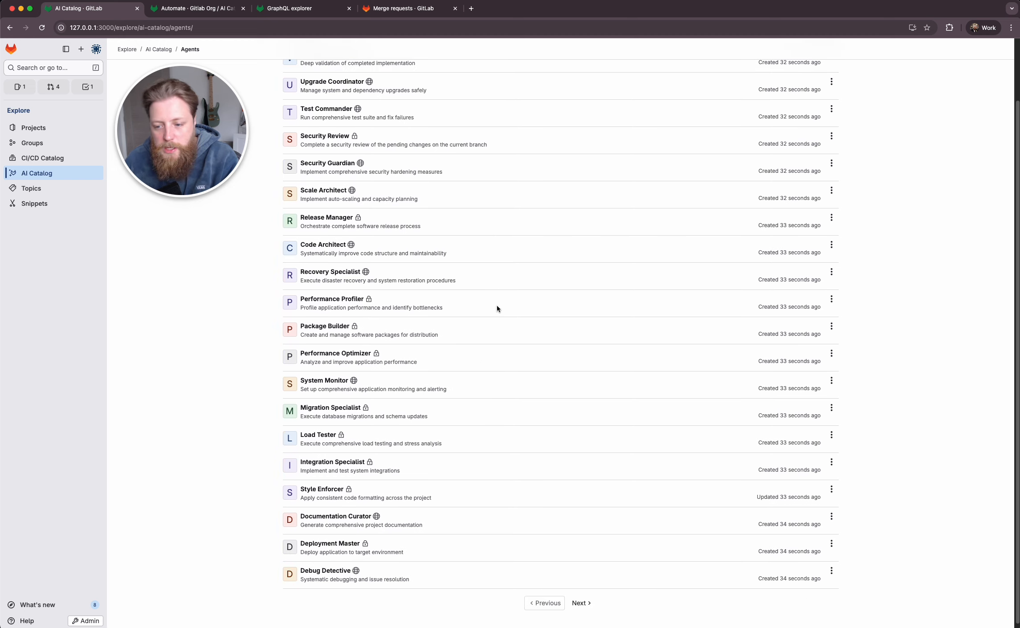
{"action": "scroll", "coordinate": [496, 306], "scroll_direction": "up", "scroll_amount": 3}
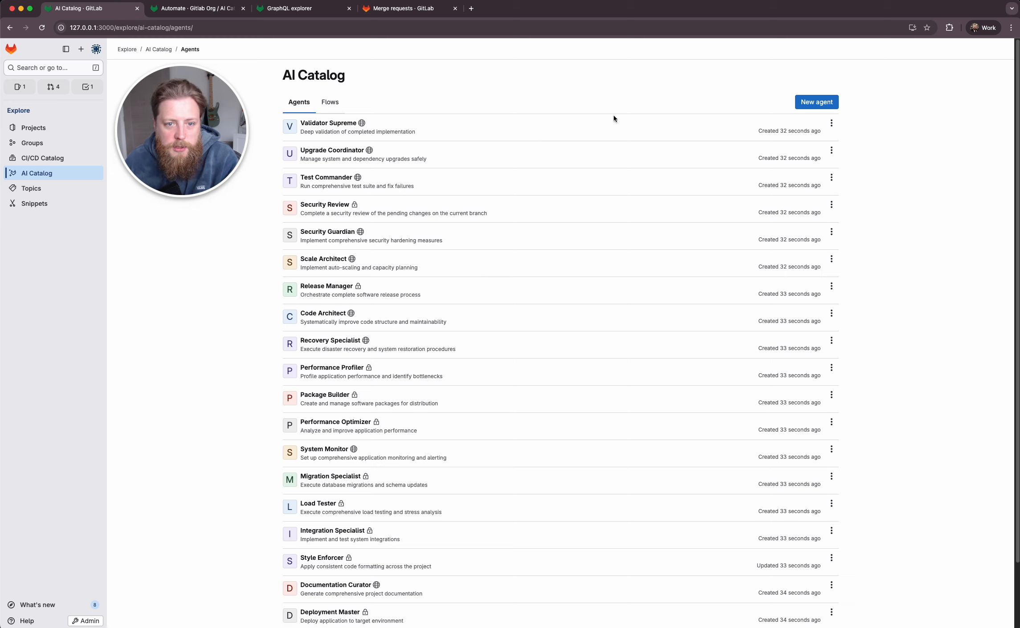
{"action": "left_click", "coordinate": [831, 123]}
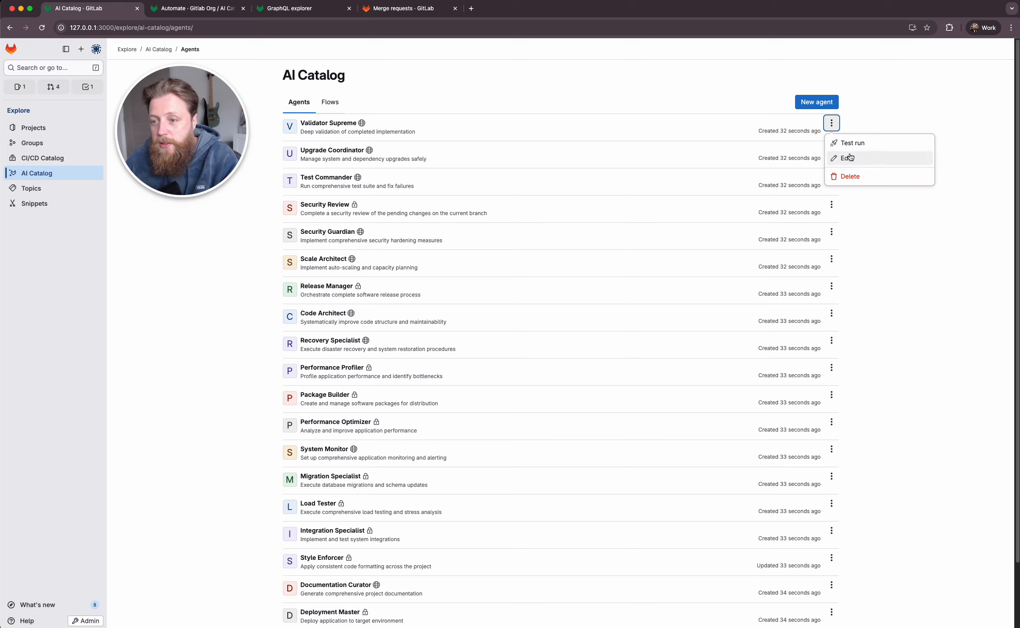
{"action": "left_click", "coordinate": [861, 142]}
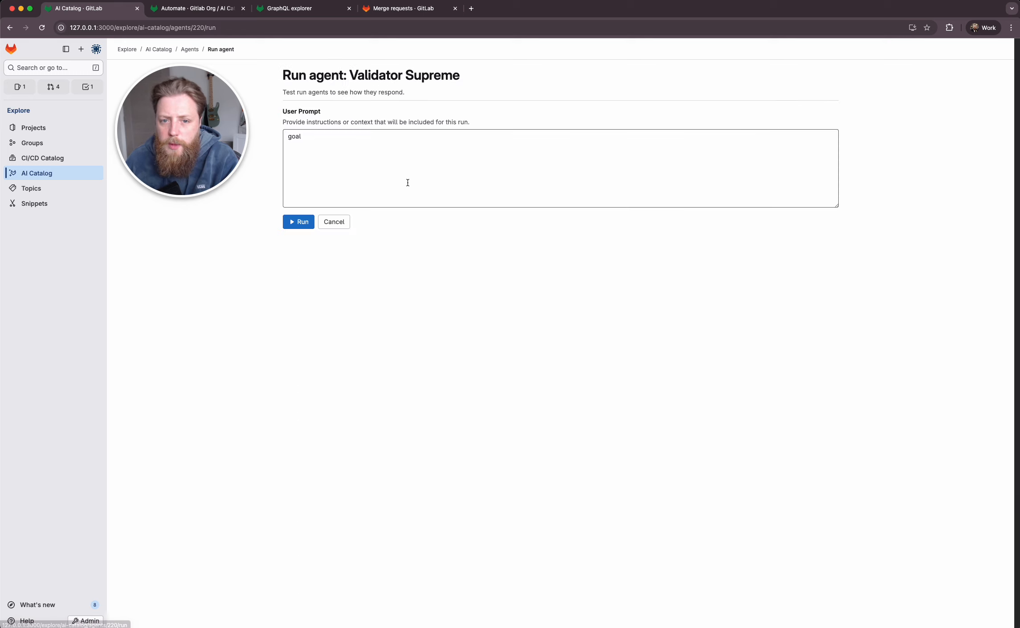
- Replace the run's user prompt with "this is some thing" and run the agent
{"action": "left_click", "coordinate": [561, 206]}
{"action": "key", "text": "super+a"}
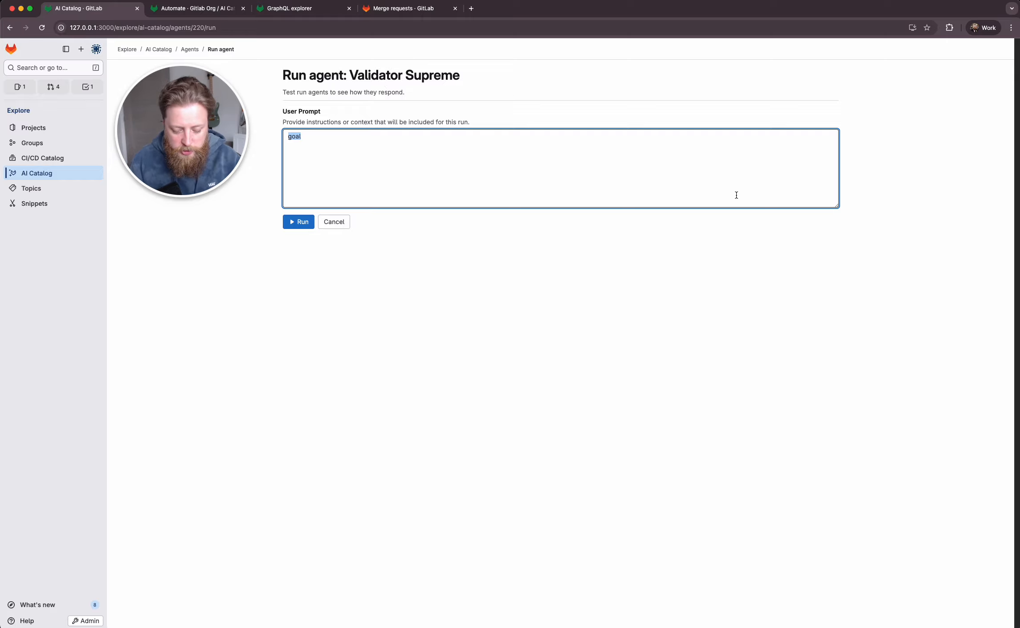
{"action": "type", "text": "this is some thing"}
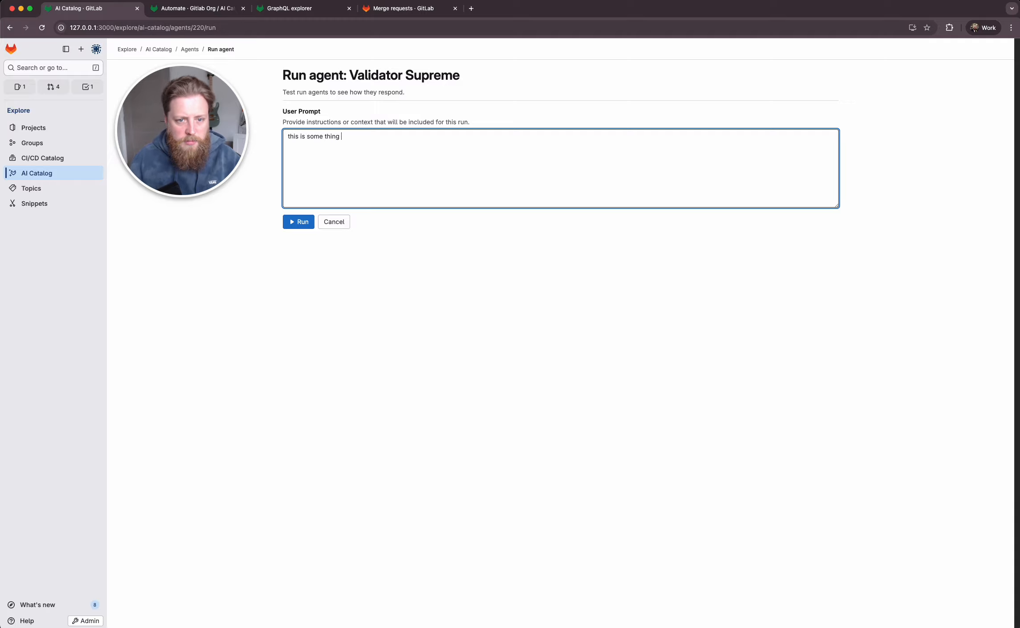
{"action": "left_click", "coordinate": [688, 243]}
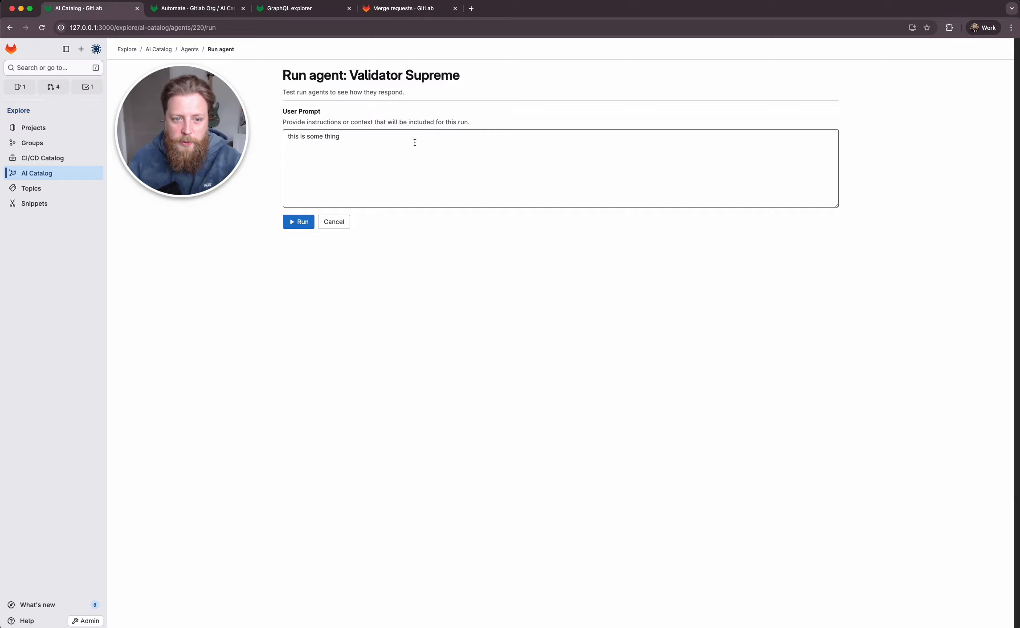
{"action": "left_click", "coordinate": [338, 151]}
{"action": "left_click", "coordinate": [311, 219]}
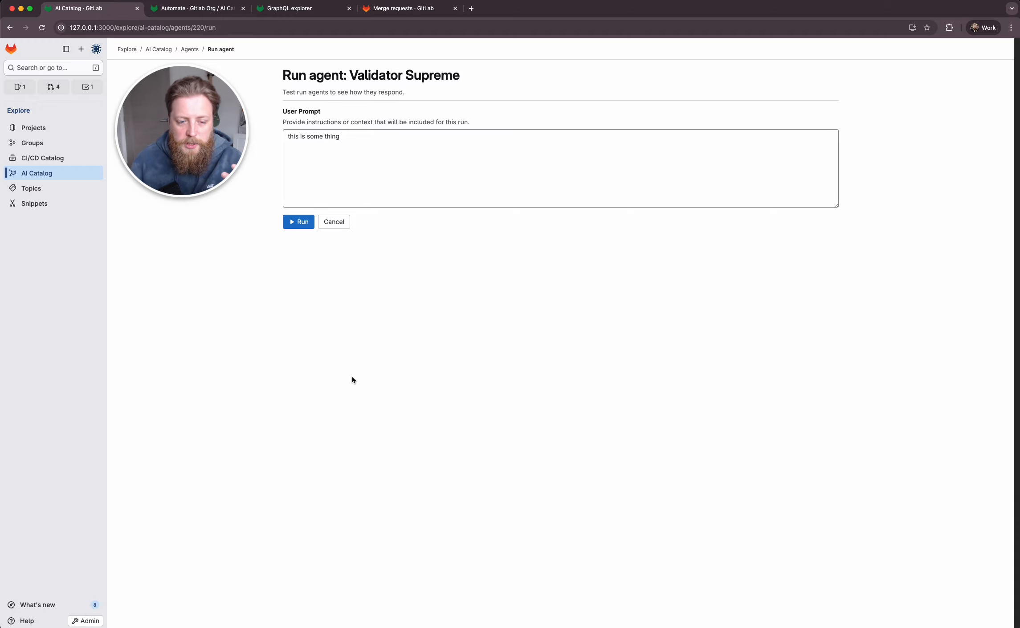
- Run Validator Supreme with the browser's network activity being recorded, and inspect the response and preview of the graphql request
{"action": "right_click", "coordinate": [285, 305]}
{"action": "left_click", "coordinate": [339, 467]}
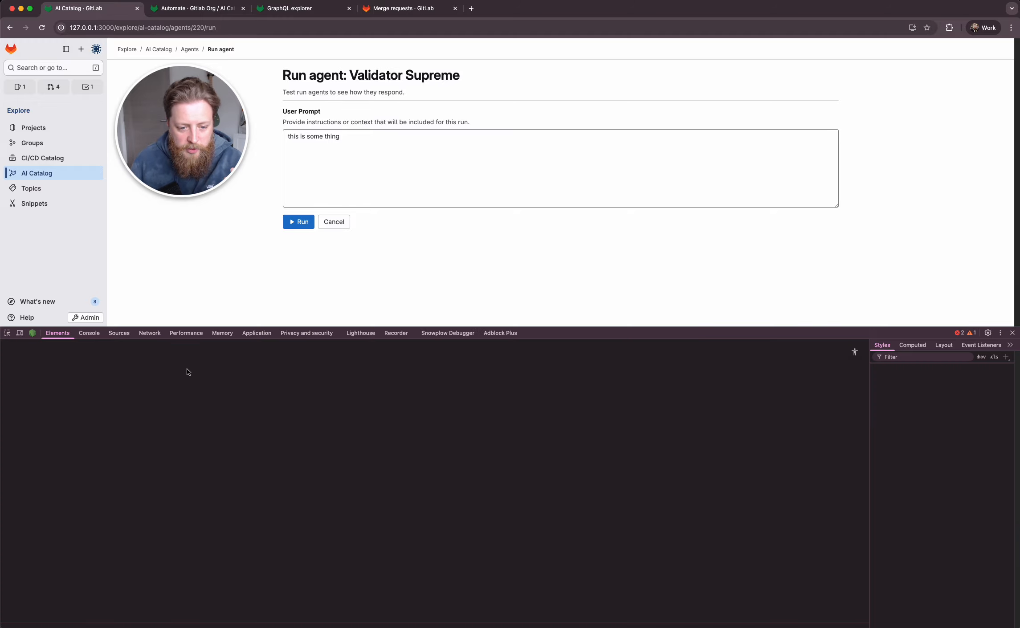
{"action": "left_click", "coordinate": [149, 334]}
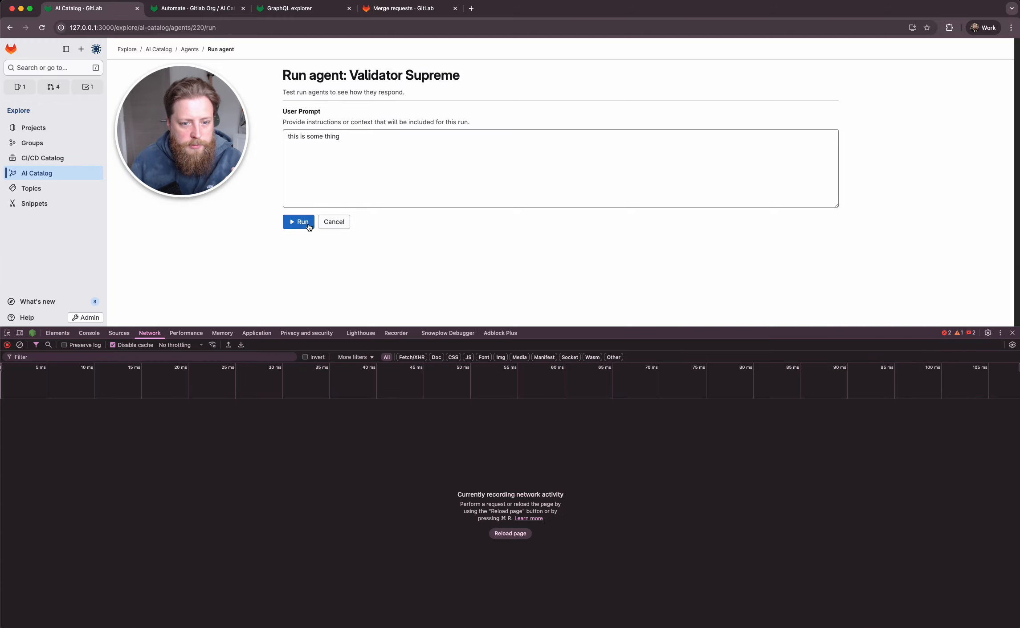
{"action": "left_click", "coordinate": [299, 222]}
{"action": "left_click", "coordinate": [105, 419]}
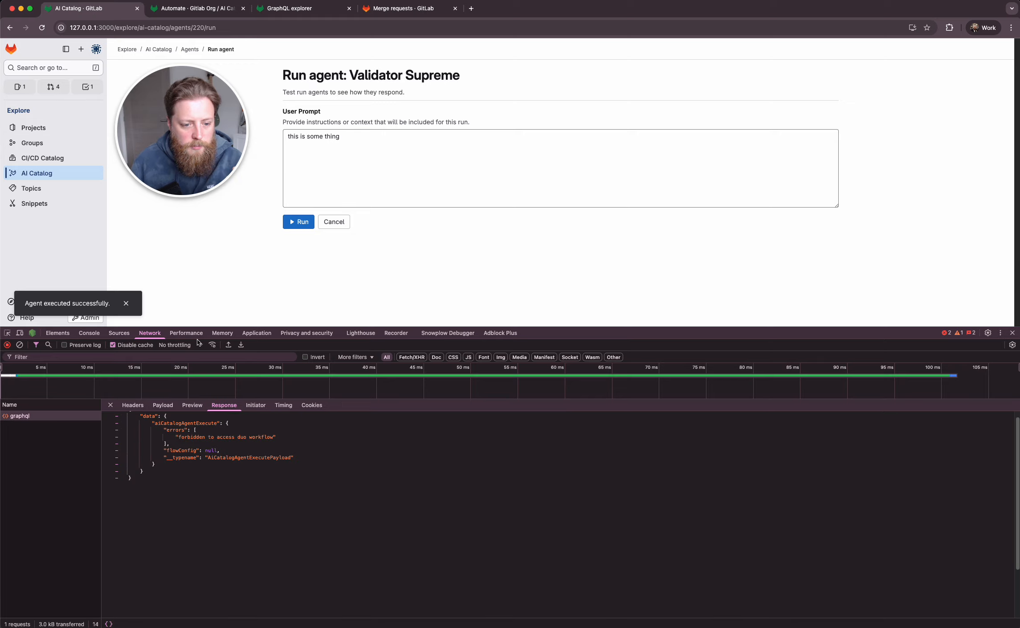
{"action": "left_click", "coordinate": [192, 405]}
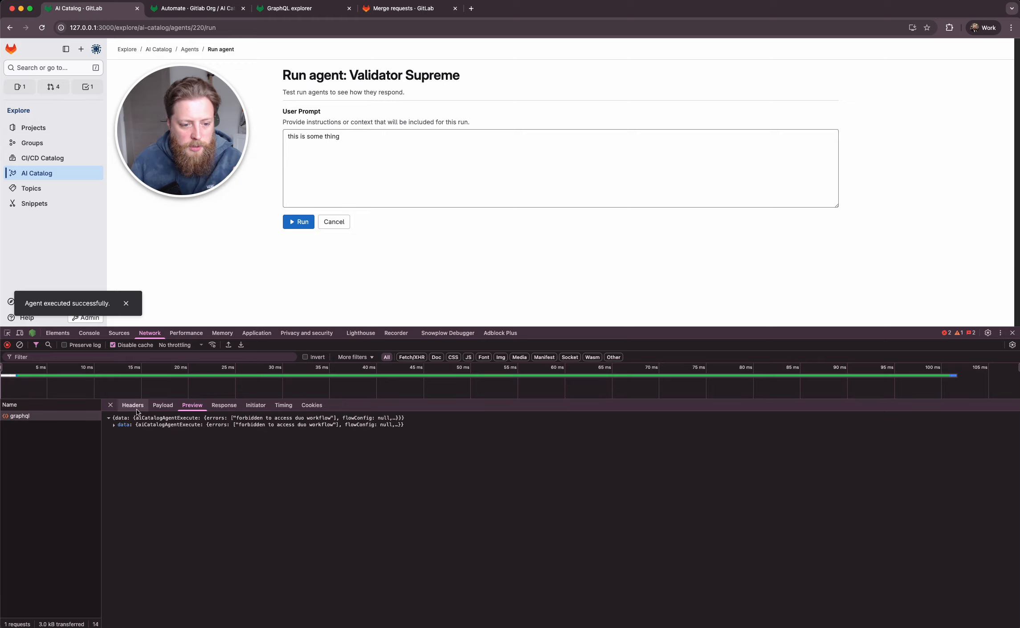
- Examine the graphql request's payload and the aiCatalogAgentExecute errors in its response, close the developer tools and leave the agent run page
{"action": "left_click", "coordinate": [121, 425]}
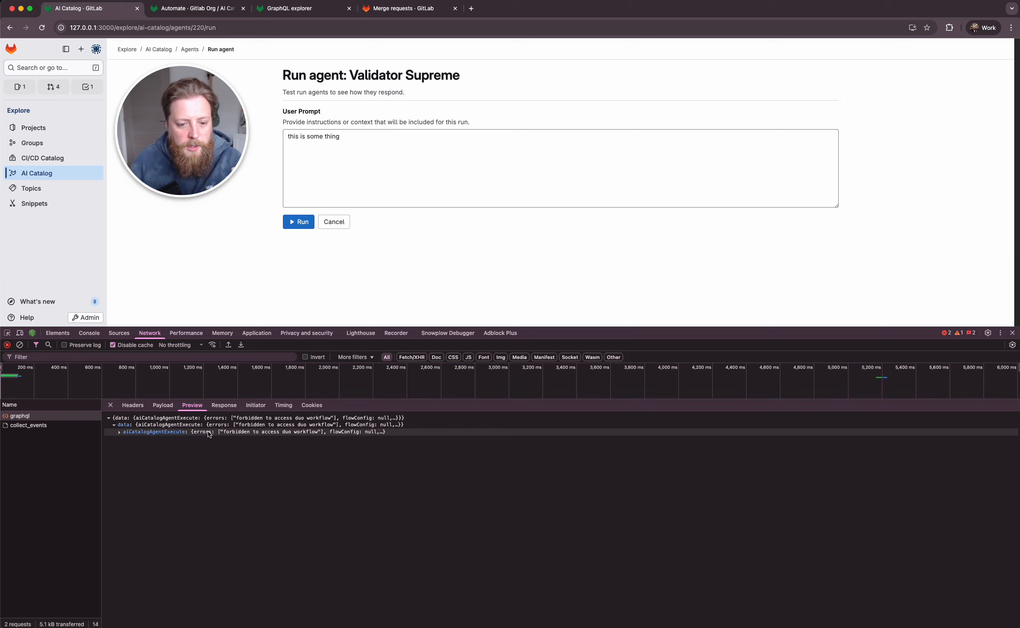
{"action": "left_click", "coordinate": [162, 432]}
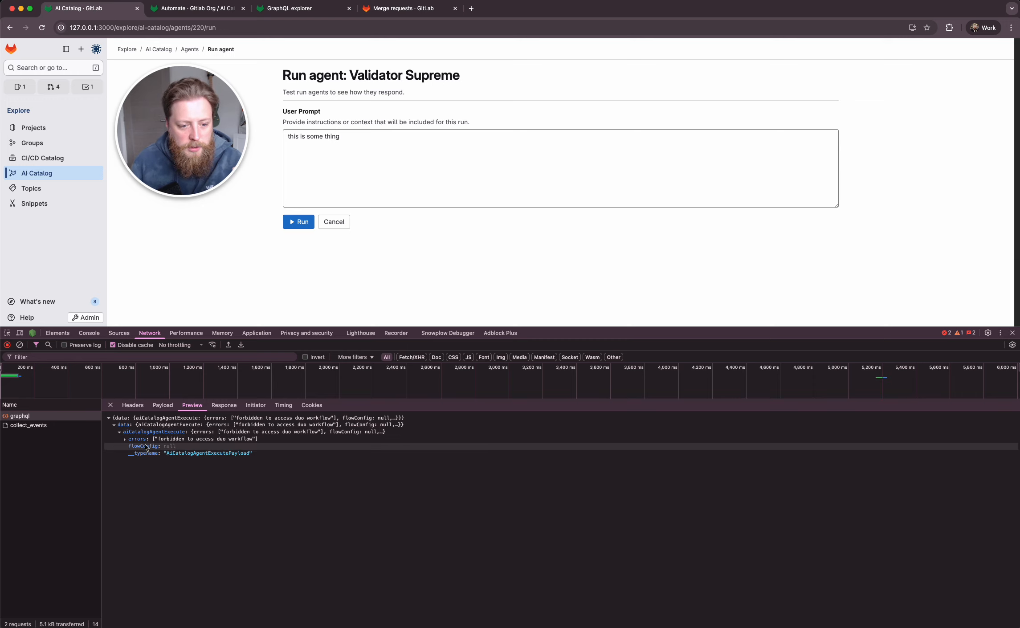
{"action": "left_click", "coordinate": [162, 405]}
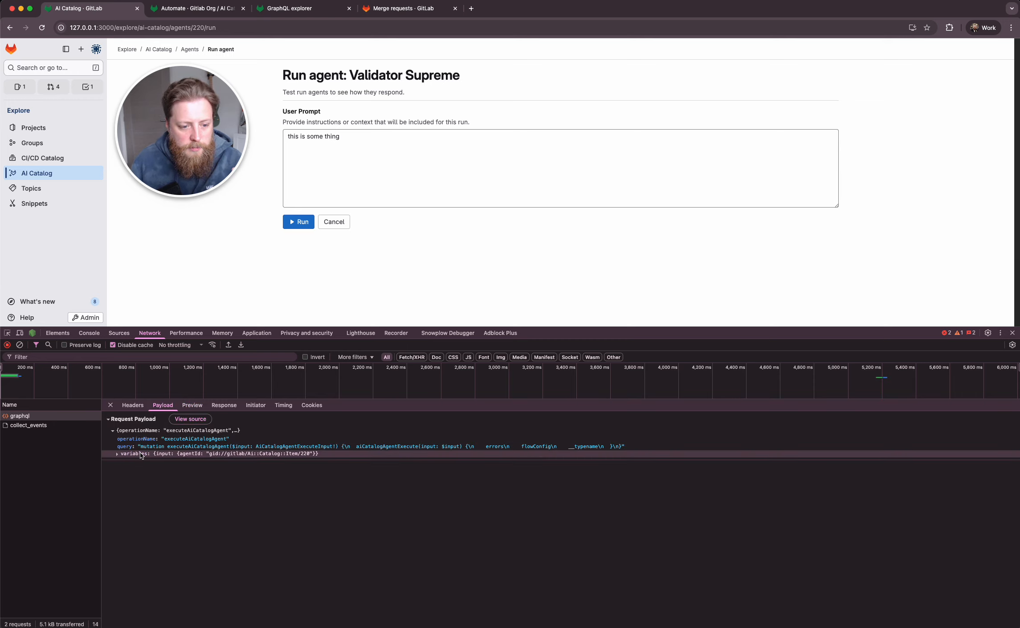
{"action": "left_click", "coordinate": [192, 405]}
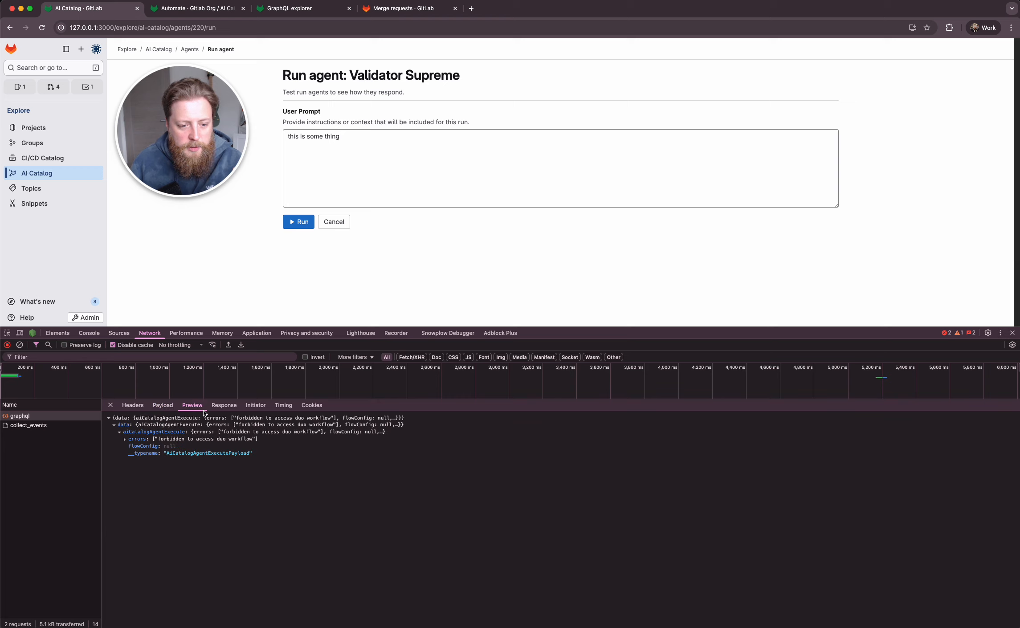
{"action": "left_click", "coordinate": [224, 405]}
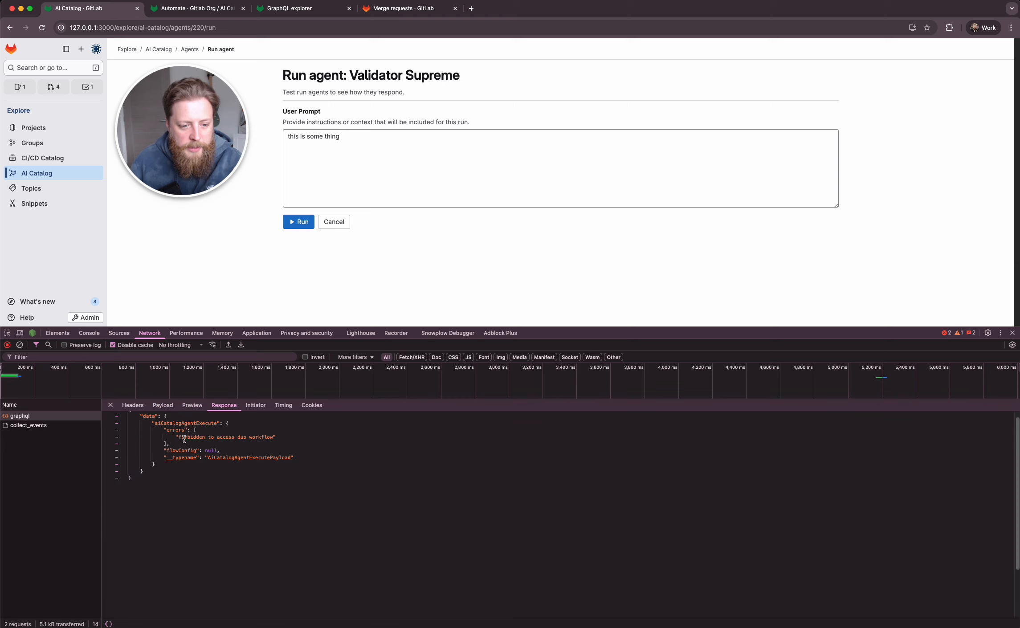
{"action": "left_click", "coordinate": [307, 445]}
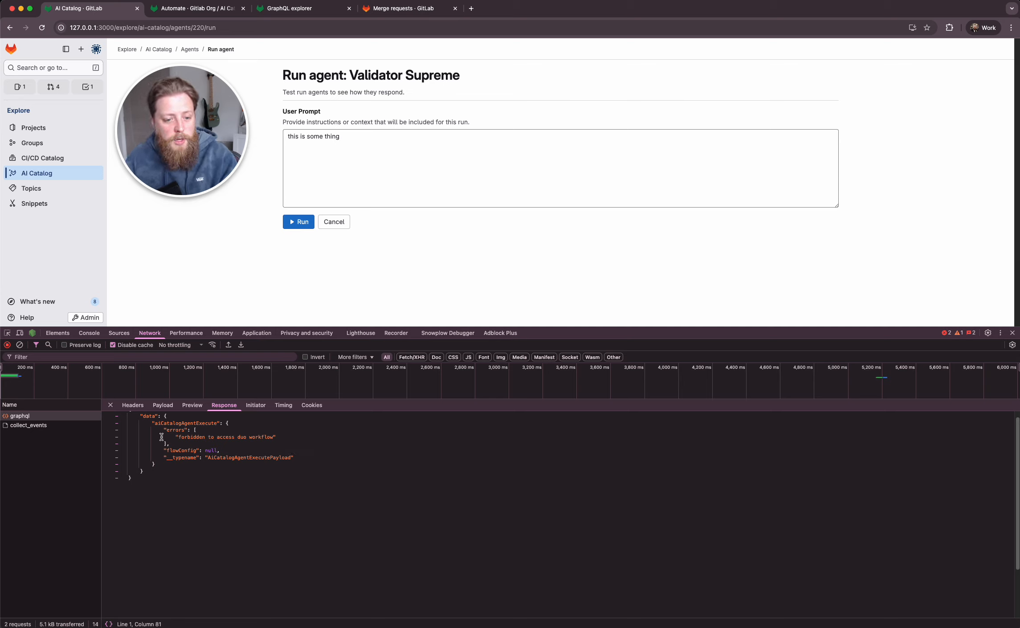
{"action": "left_click_drag", "start_coordinate": [174, 438], "coordinate": [277, 438]}
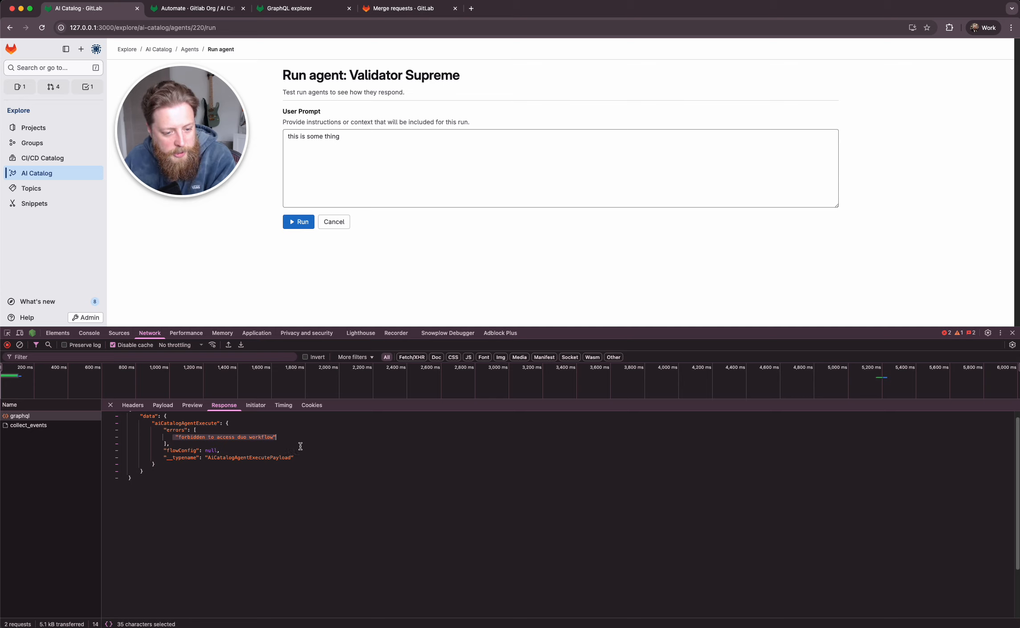
{"action": "left_click", "coordinate": [277, 432]}
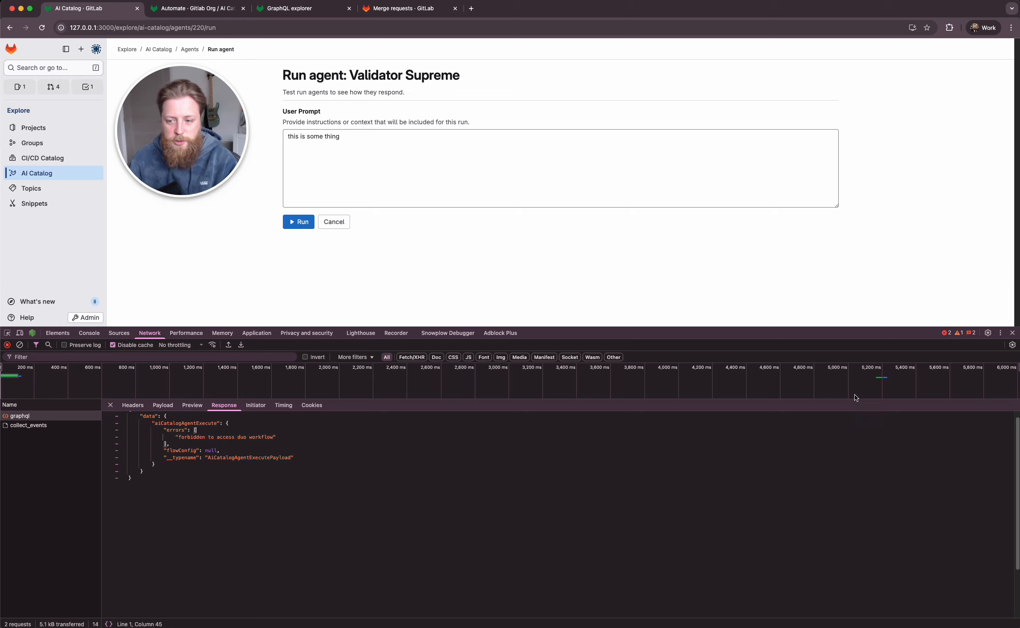
{"action": "left_click", "coordinate": [1013, 333]}
{"action": "left_click", "coordinate": [335, 223]}
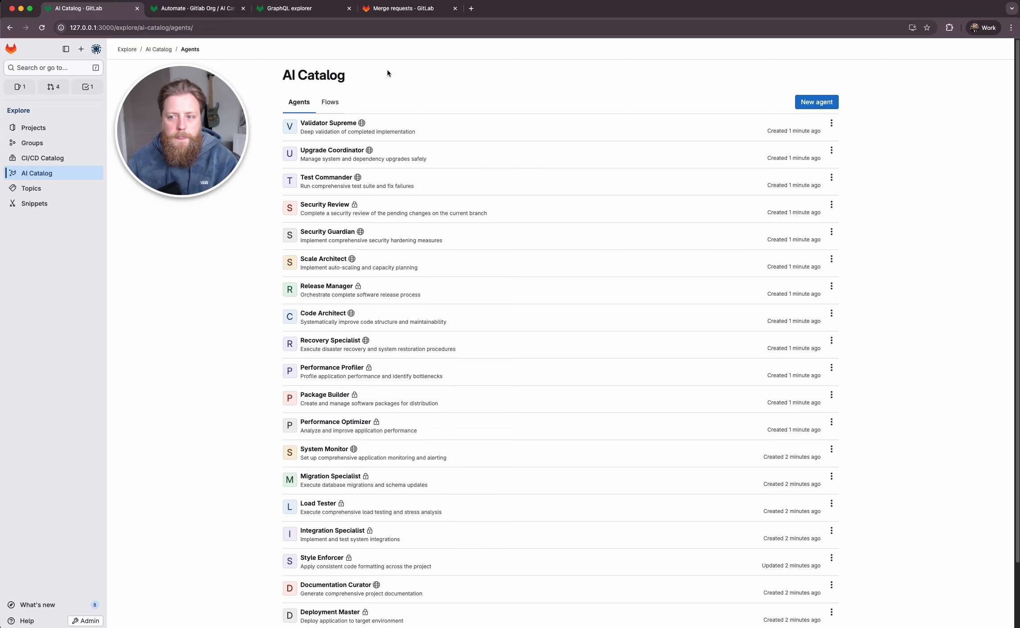
- Start a new flow in the AI Catalog and associate it with Gitlab Org / AI Catalog Project
{"action": "left_click", "coordinate": [330, 102]}
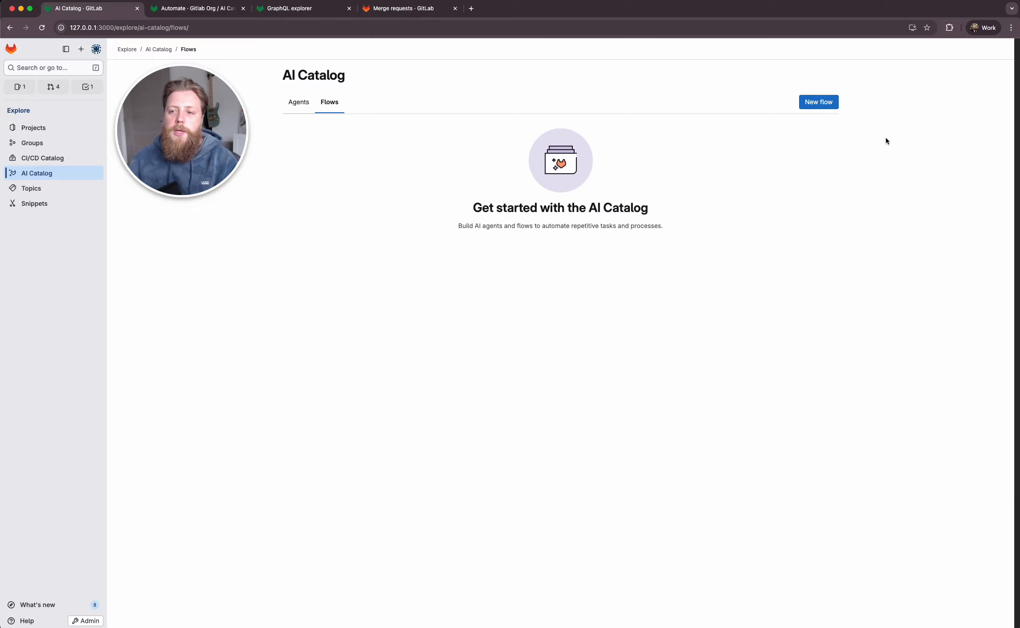
{"action": "left_click", "coordinate": [820, 98]}
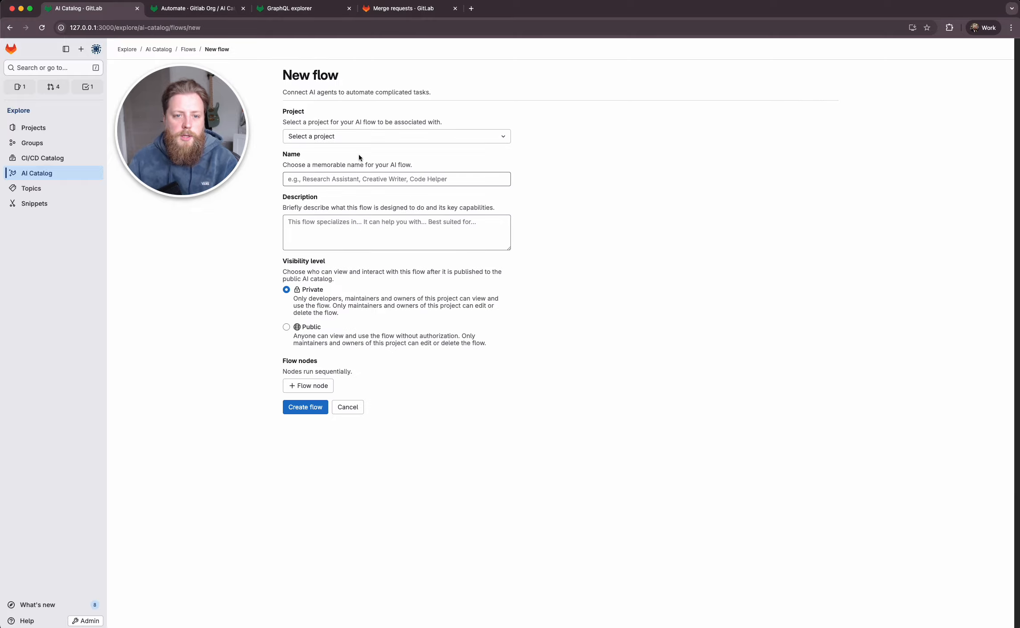
{"action": "left_click", "coordinate": [339, 140]}
{"action": "left_click", "coordinate": [352, 218]}
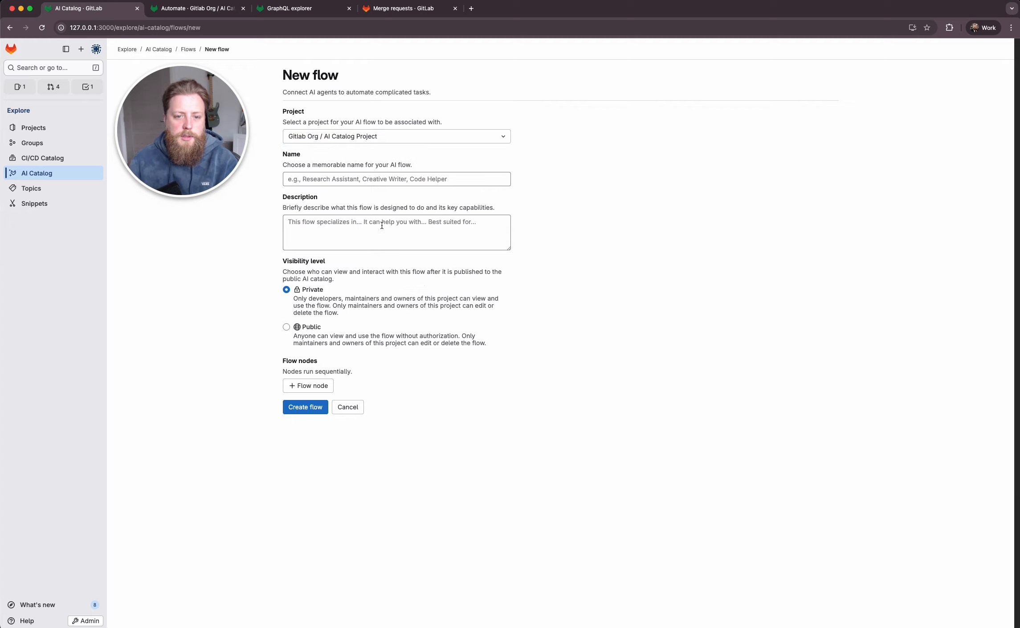
- Set the flow's name to "Name" and its description to "Description"
{"action": "left_click", "coordinate": [392, 180]}
{"action": "type", "text": "Da"}
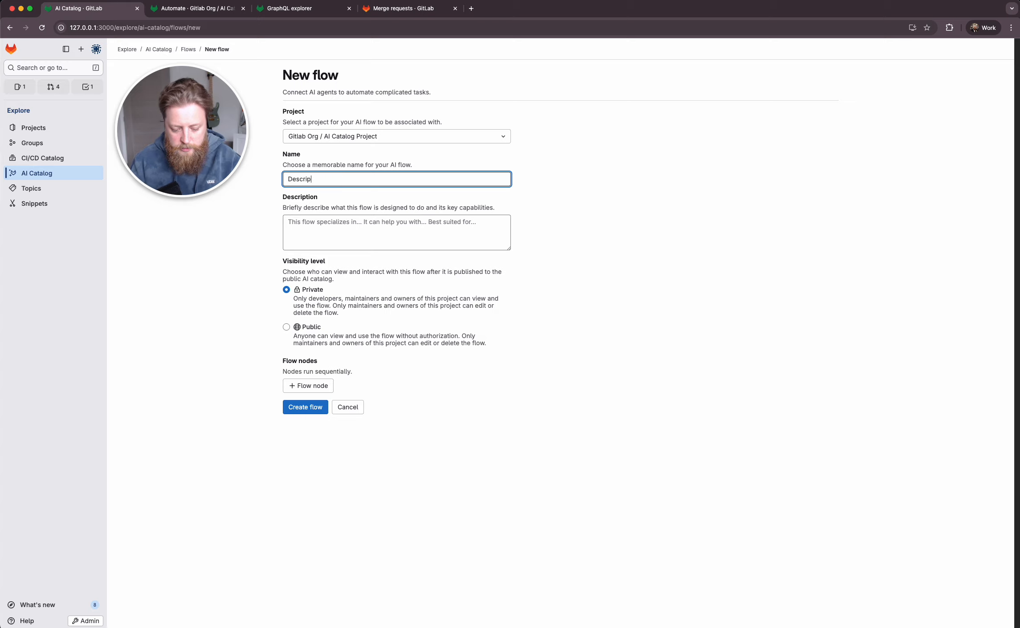
{"action": "key", "text": "super+a"}
{"action": "key", "text": "BackSpace"}
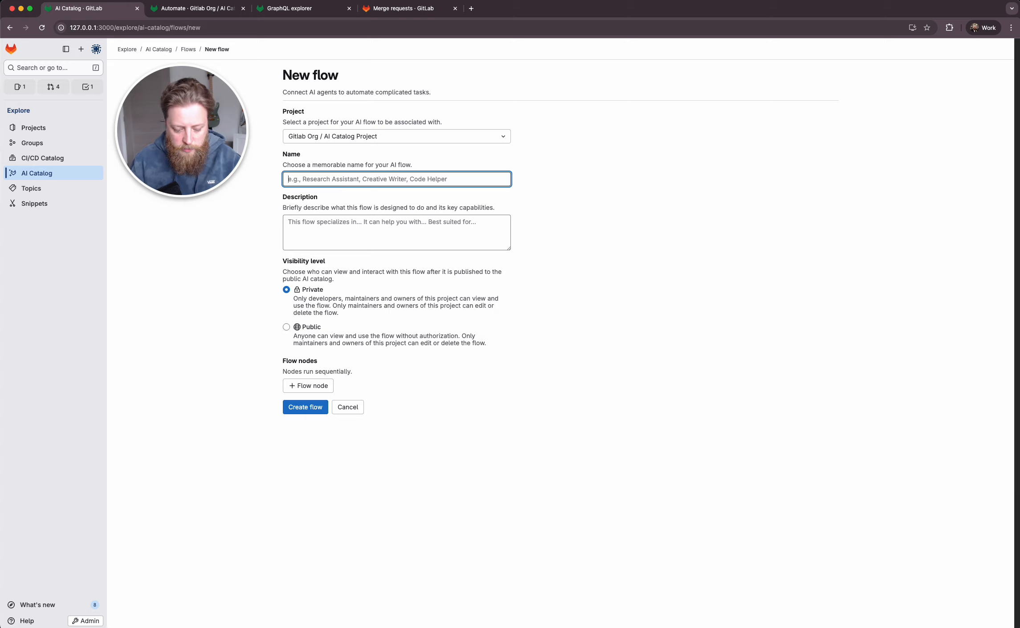
{"action": "type", "text": "NAme"}
{"action": "key", "text": "Tab"}
{"action": "type", "text": "Description"}
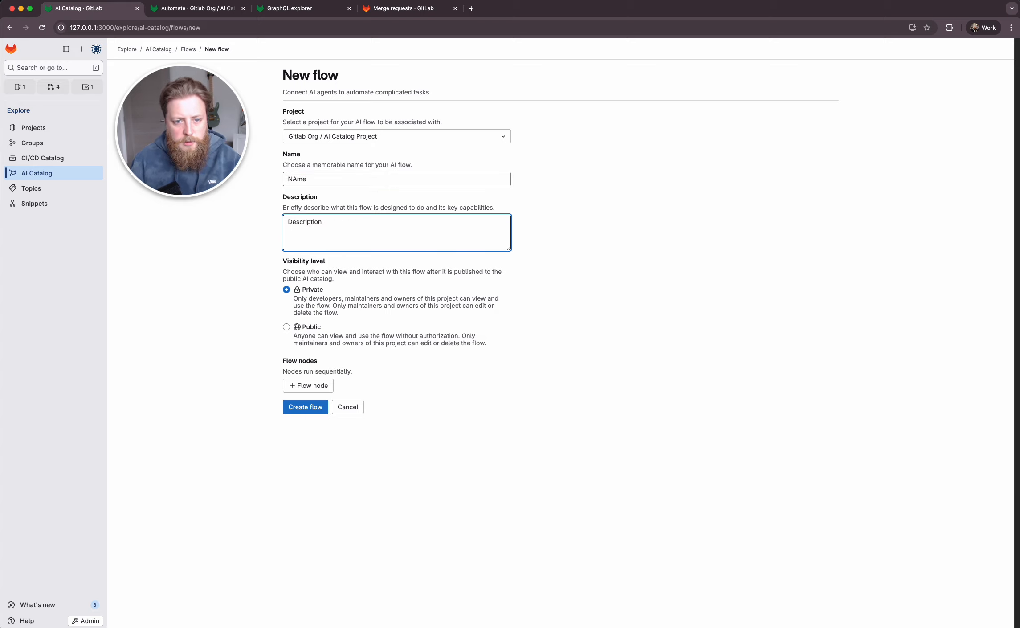
{"action": "key", "text": "shift+Tab"}
{"action": "key", "text": "Left"}
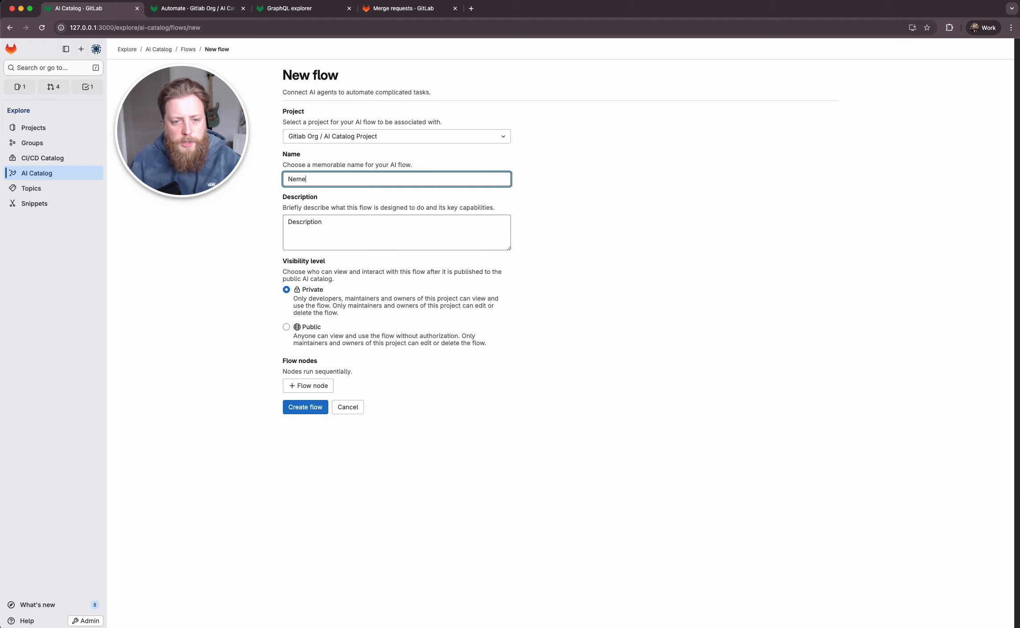
{"action": "left_click", "coordinate": [879, 337]}
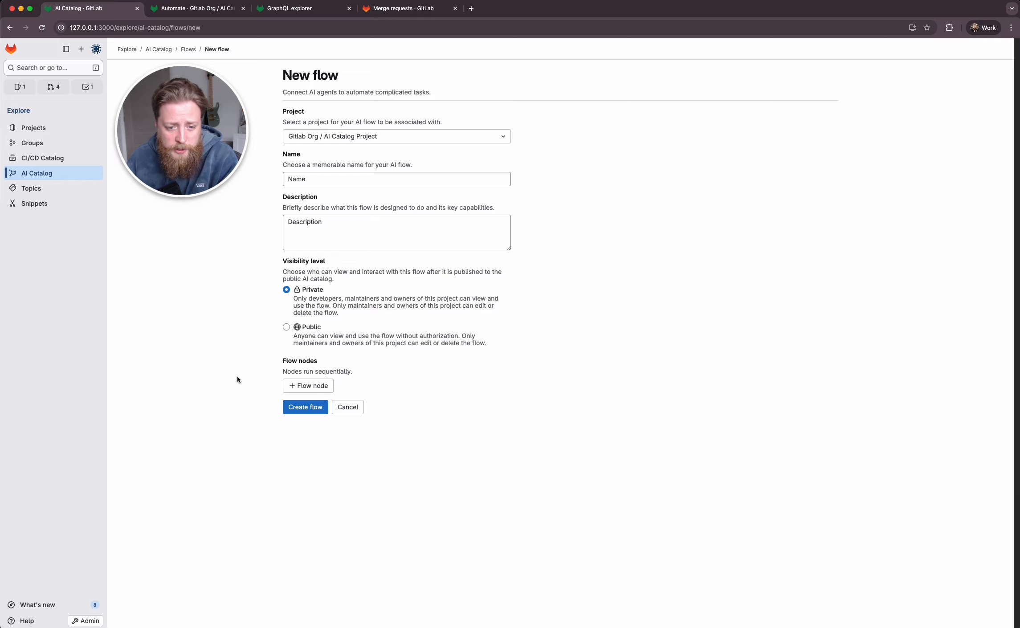
- Add a first flow node that uses the Security Guardian agent and save it
{"action": "left_click", "coordinate": [307, 386]}
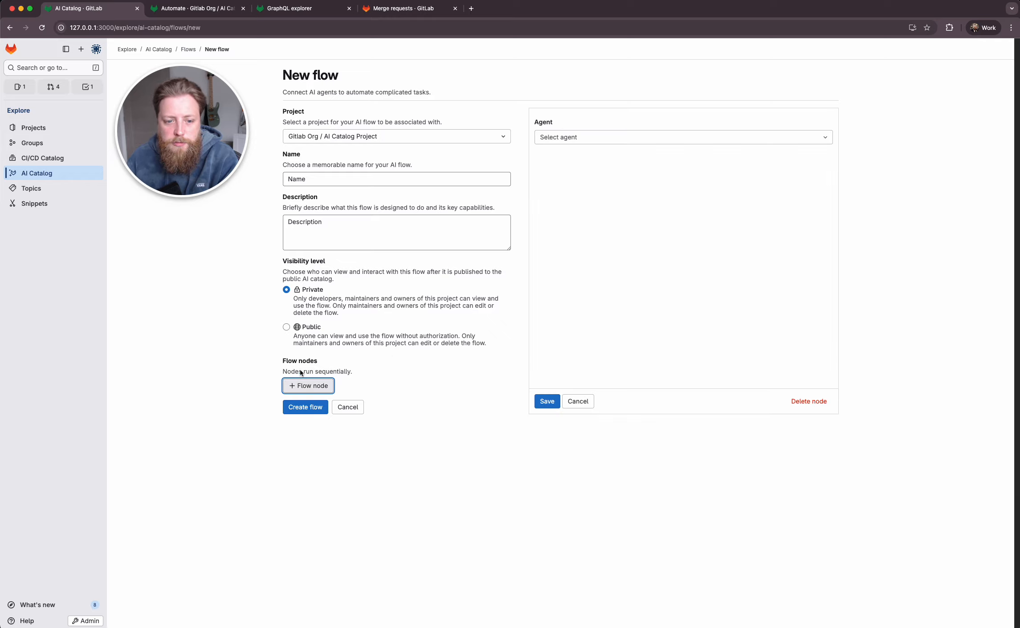
{"action": "left_click", "coordinate": [578, 141]}
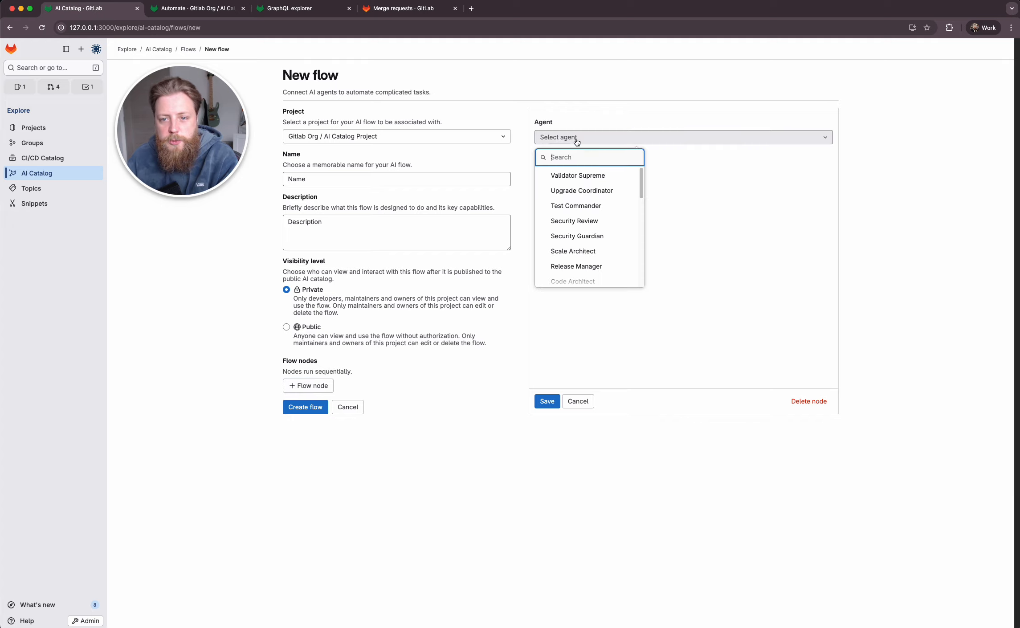
{"action": "left_click", "coordinate": [594, 240]}
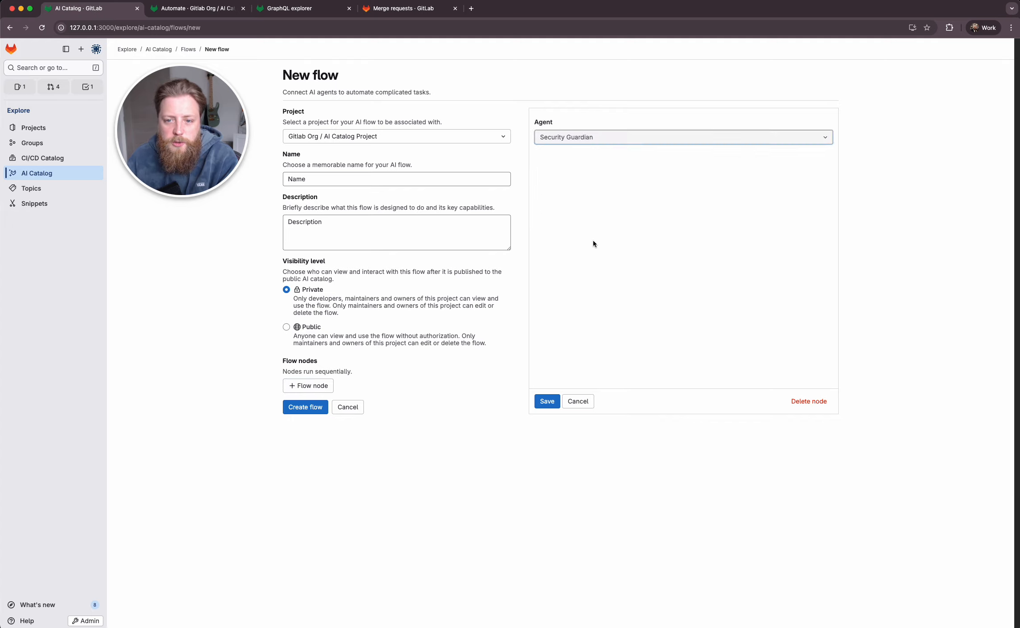
{"action": "left_click", "coordinate": [548, 402]}
- Add a second flow node, finding the agent with "code" and choosing Code Architect, and save it
{"action": "left_click", "coordinate": [308, 403]}
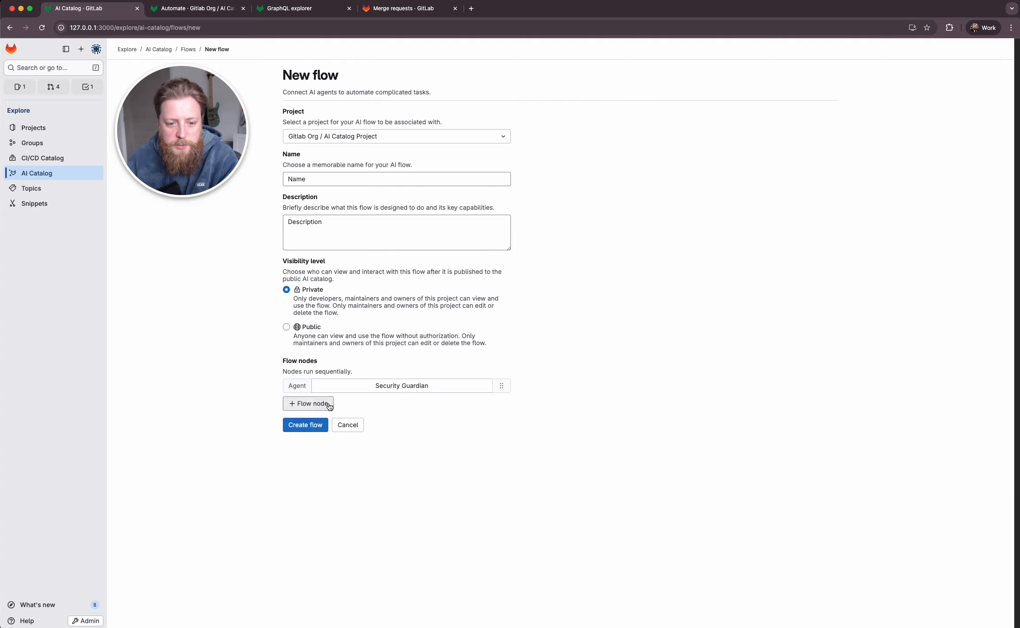
{"action": "left_click", "coordinate": [661, 137]}
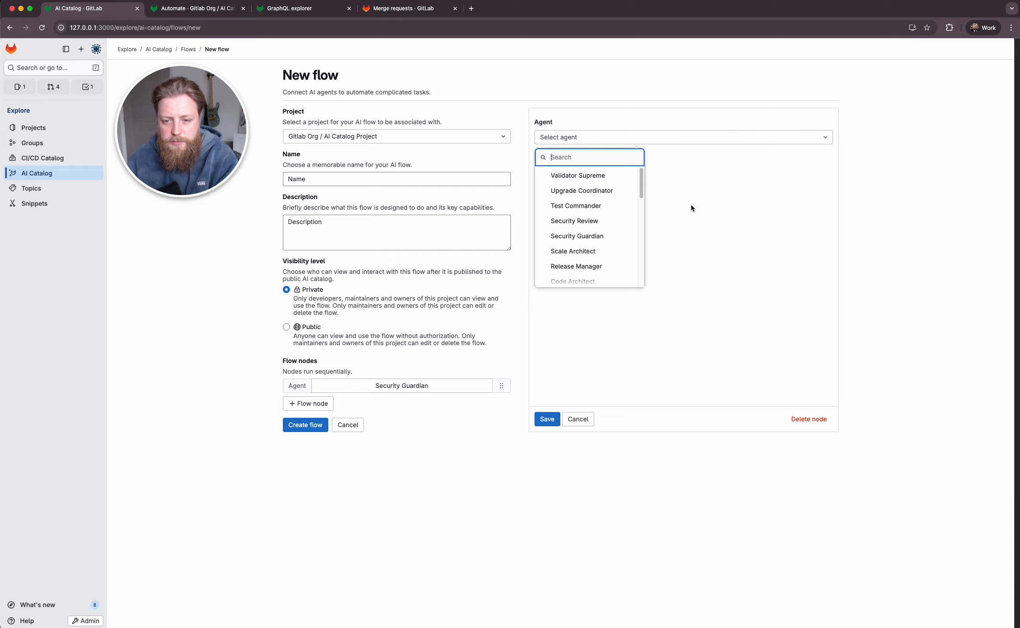
{"action": "type", "text": "code"}
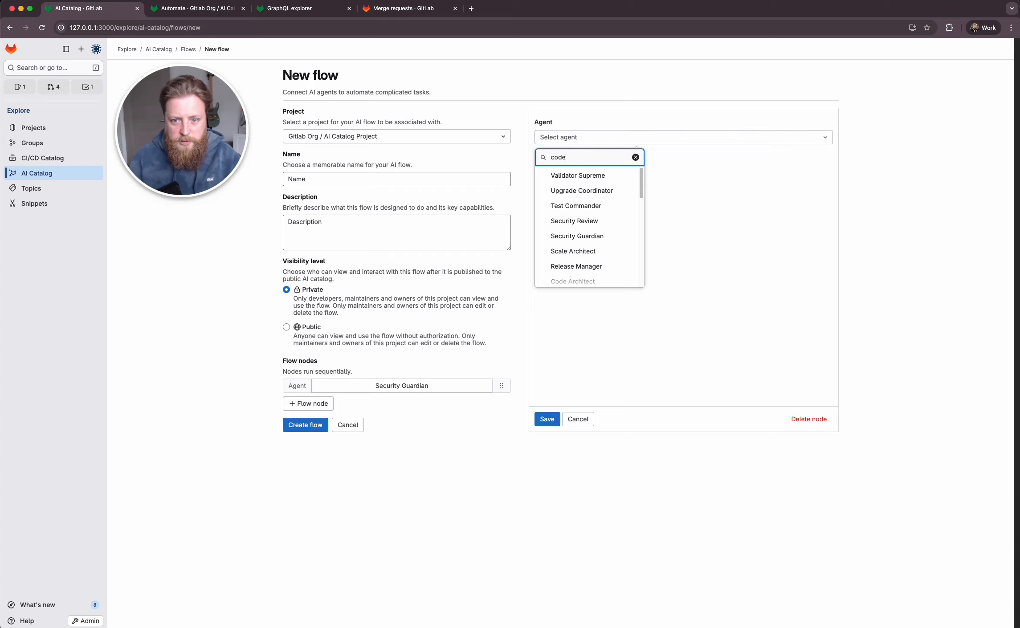
{"action": "left_click", "coordinate": [563, 177]}
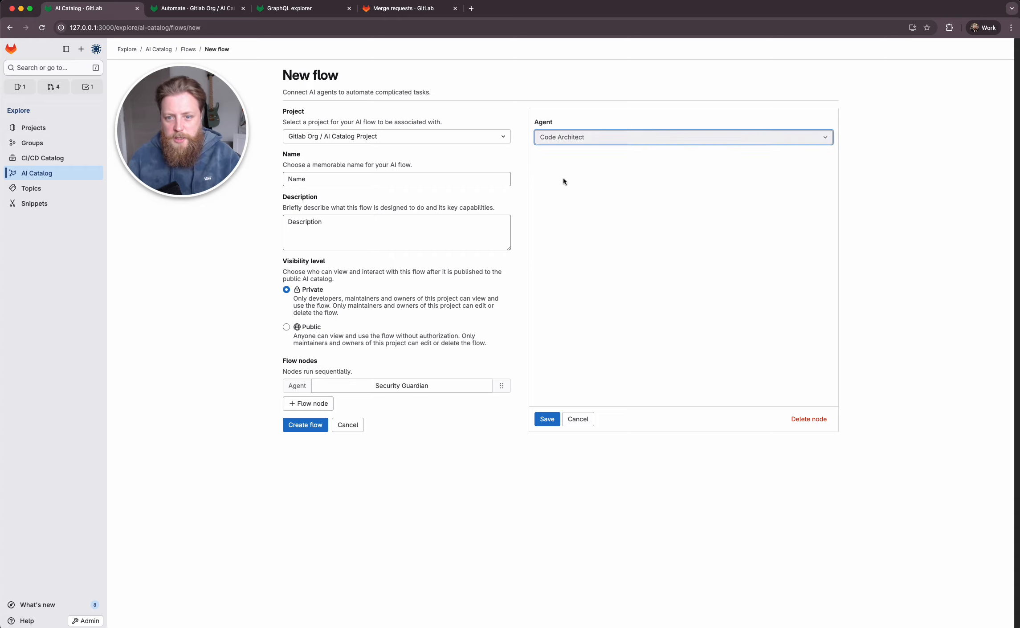
{"action": "left_click", "coordinate": [547, 421]}
- Add Quality Guardian as the third flow node and create the flow
{"action": "left_click", "coordinate": [307, 421]}
{"action": "left_click", "coordinate": [567, 136]}
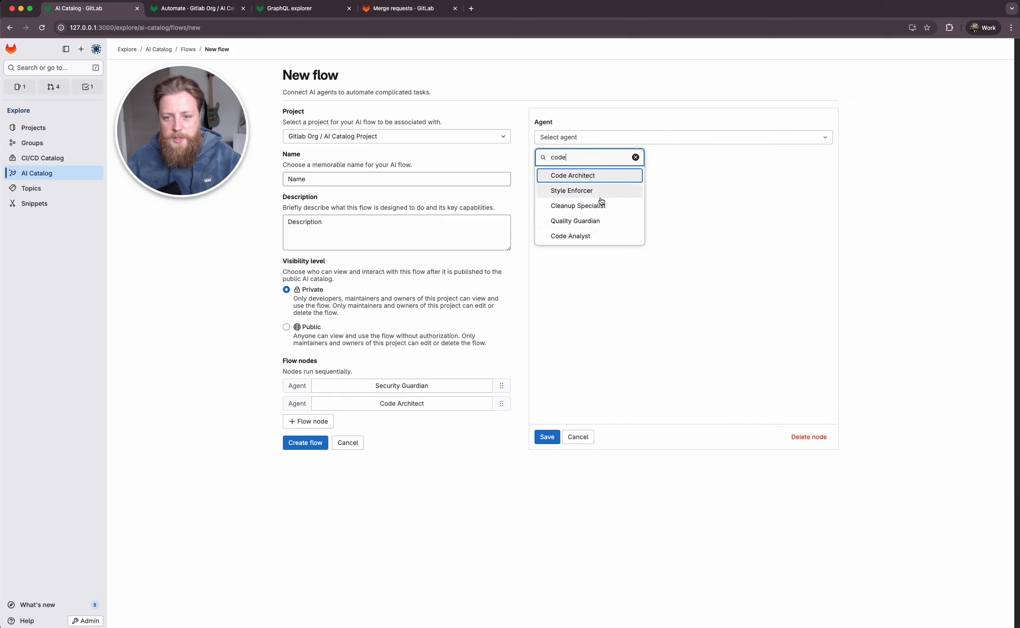
{"action": "left_click", "coordinate": [590, 220]}
{"action": "left_click", "coordinate": [547, 437]}
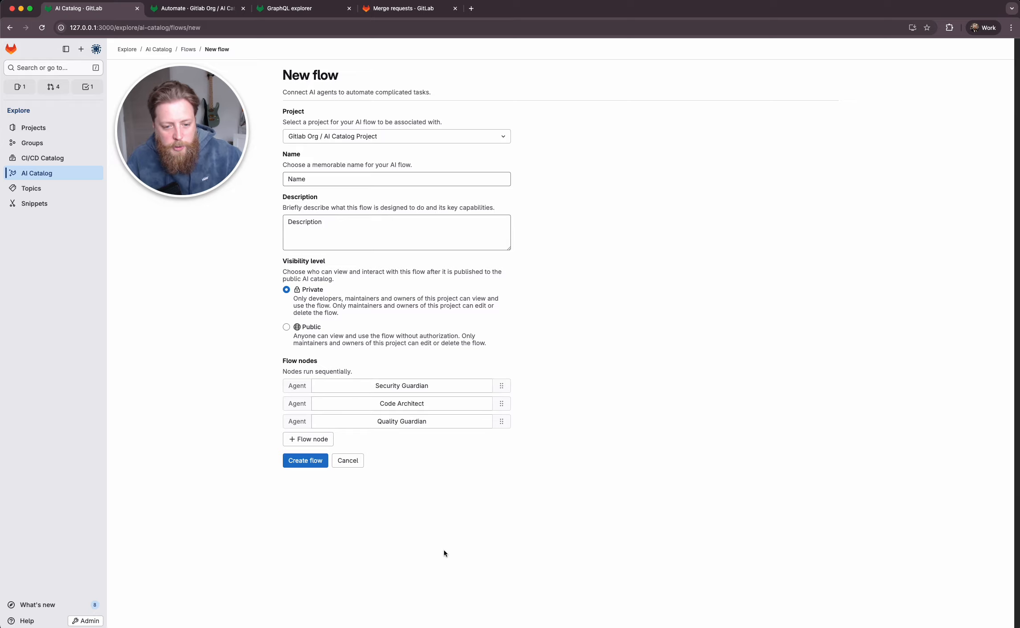
{"action": "left_click", "coordinate": [295, 462]}
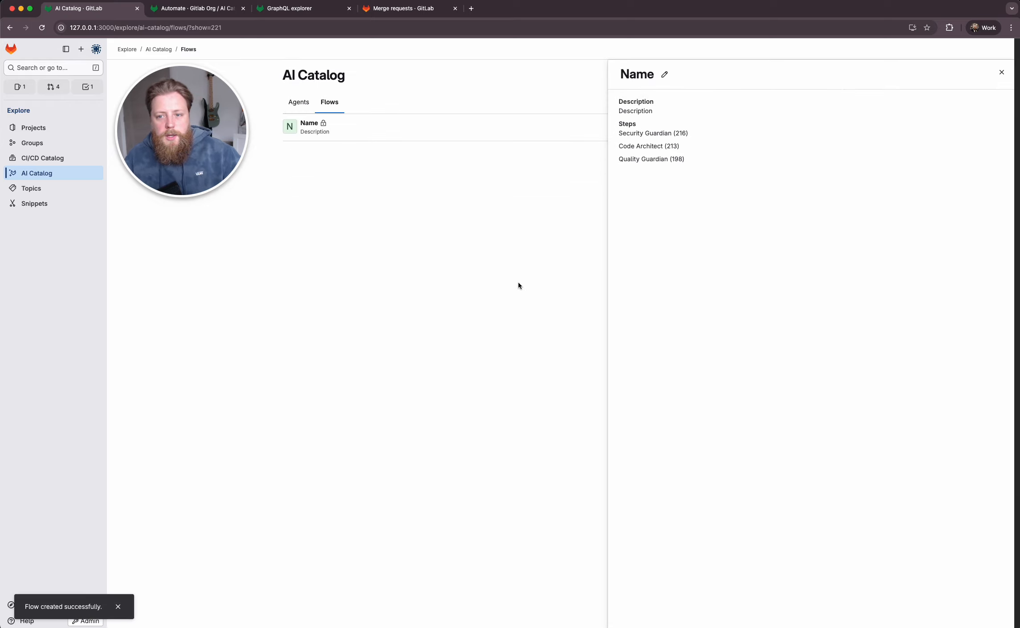
- Close the new flow's details and look over the actions available for it in the flow list
{"action": "left_click", "coordinate": [1000, 71]}
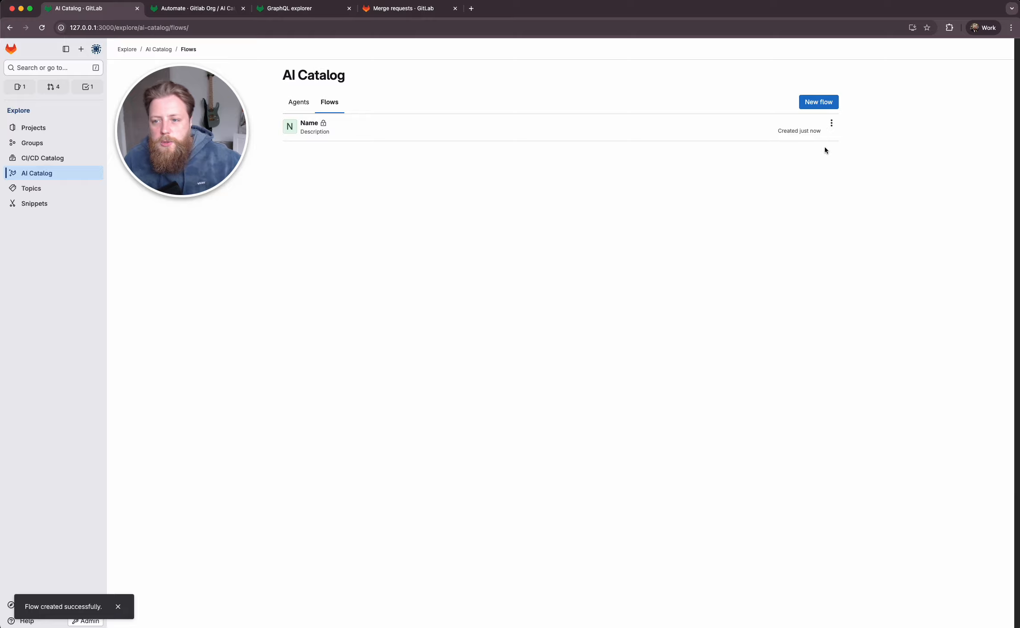
{"action": "left_click", "coordinate": [831, 123]}
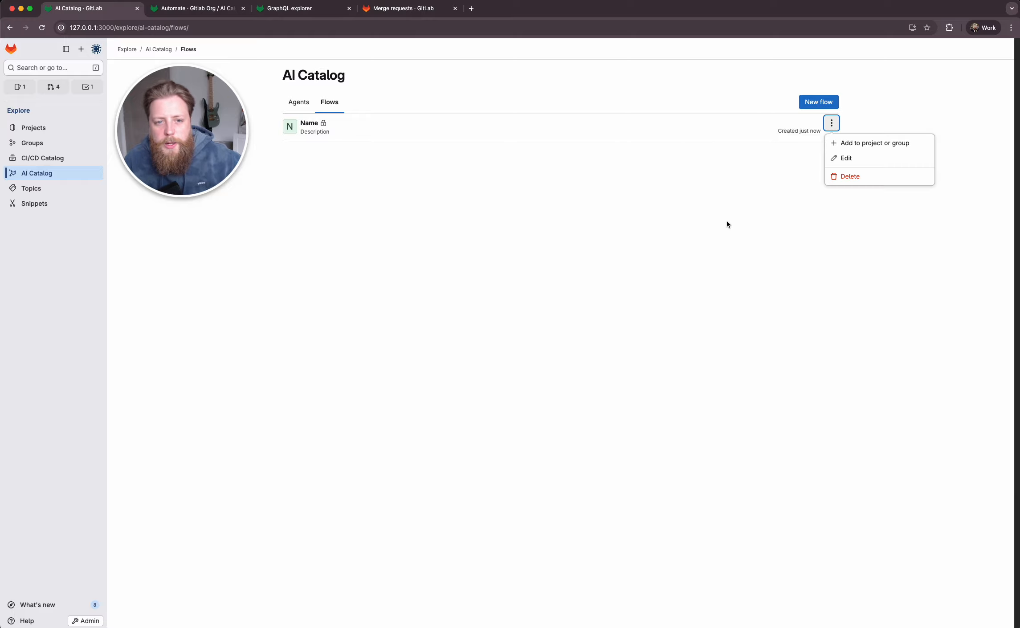
{"action": "left_click", "coordinate": [631, 271]}
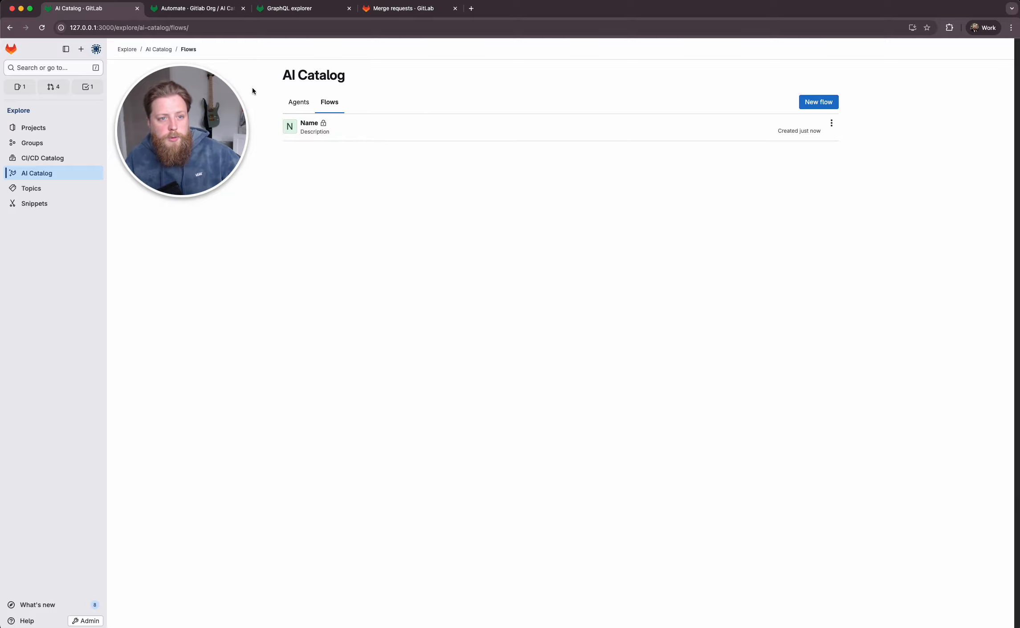
- Reload and check the Automate flows page of AI Catalog Project, and return to the AI Catalog's flow list
{"action": "left_click", "coordinate": [196, 8]}
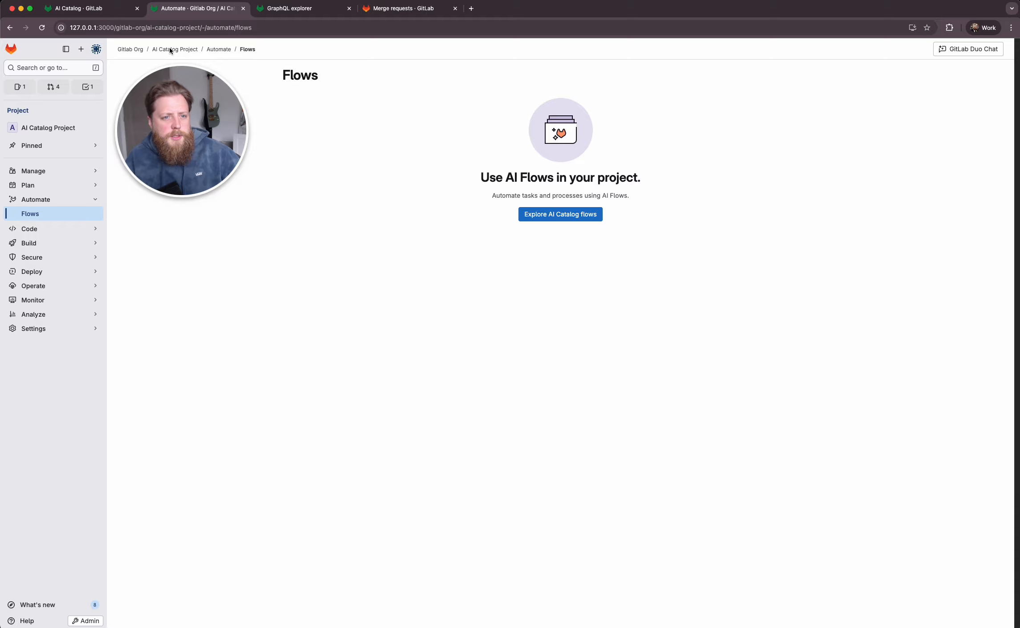
{"action": "left_click", "coordinate": [41, 27]}
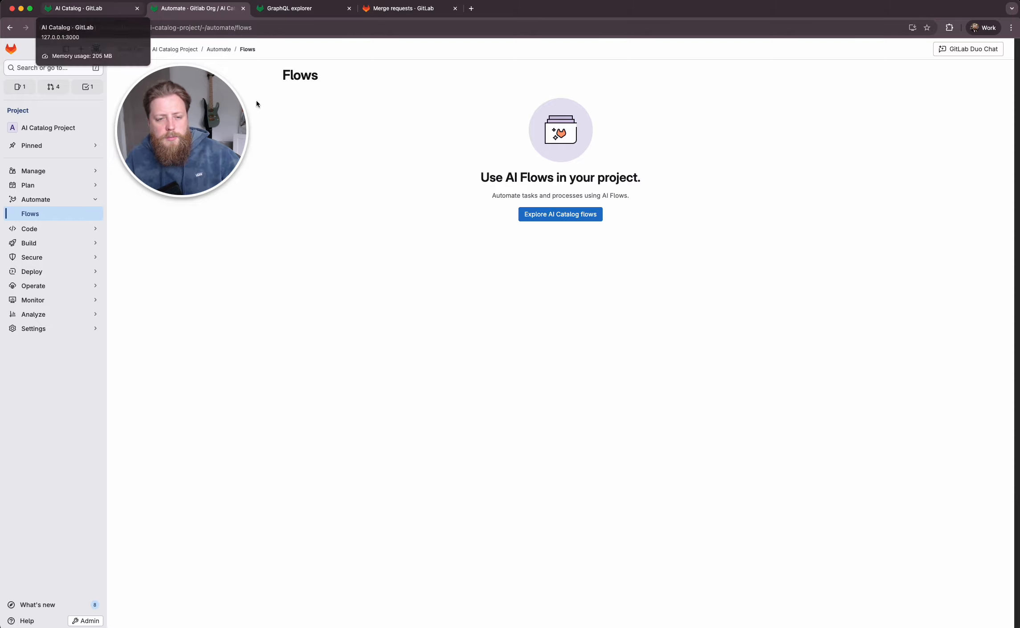
{"action": "left_click", "coordinate": [536, 217]}
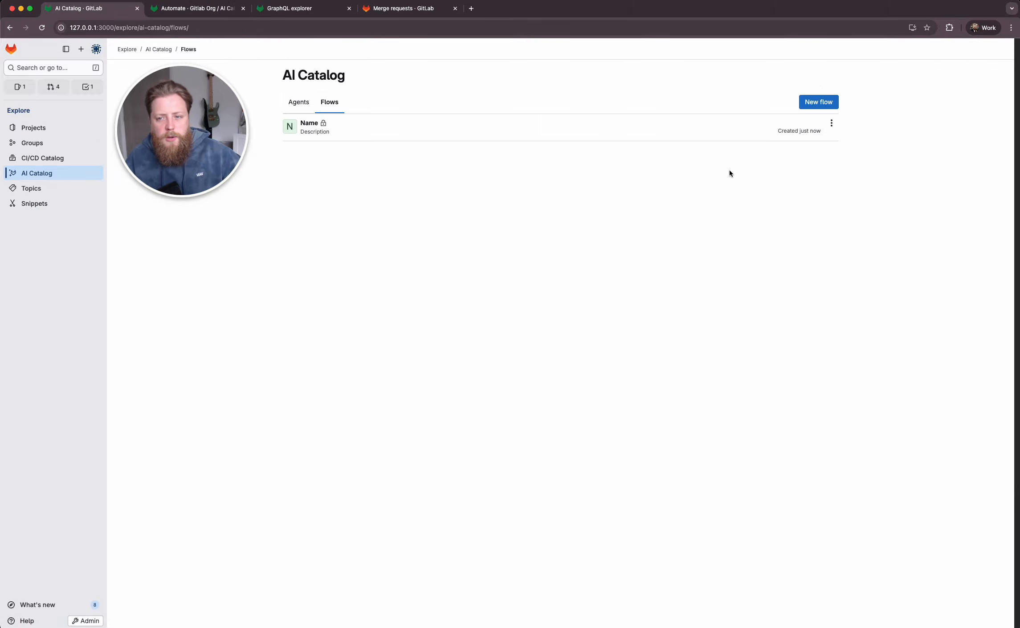
- Add the flow "Name" from the AI Catalog to the project with ID gid://gitlab/Project/23
{"action": "left_click", "coordinate": [832, 123]}
{"action": "left_click", "coordinate": [849, 143]}
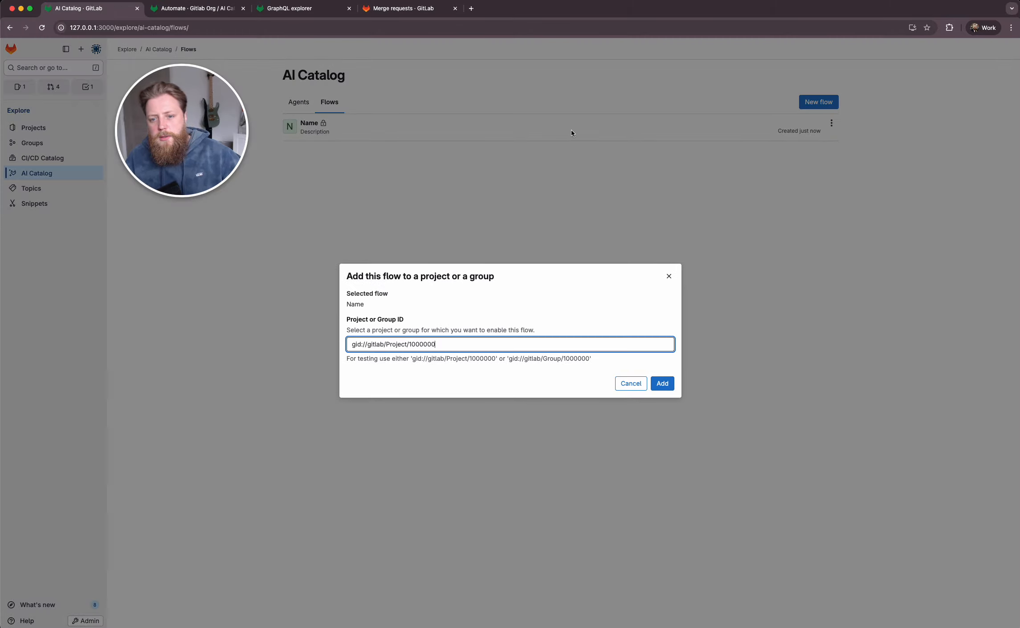
{"action": "double_click", "coordinate": [452, 347]}
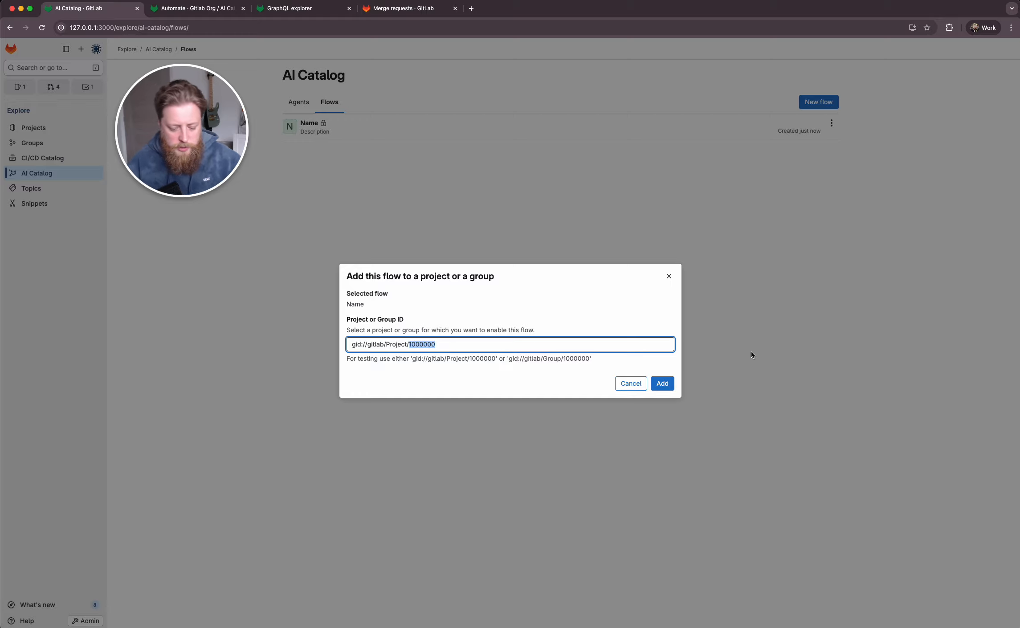
{"action": "type", "text": "23"}
{"action": "left_click", "coordinate": [454, 352]}
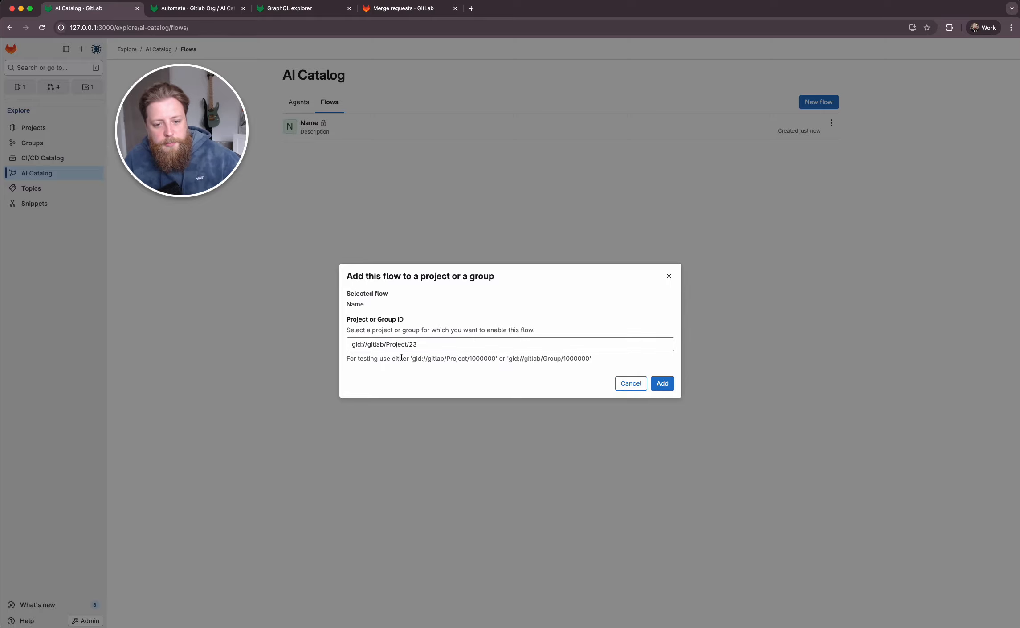
{"action": "left_click", "coordinate": [662, 383]}
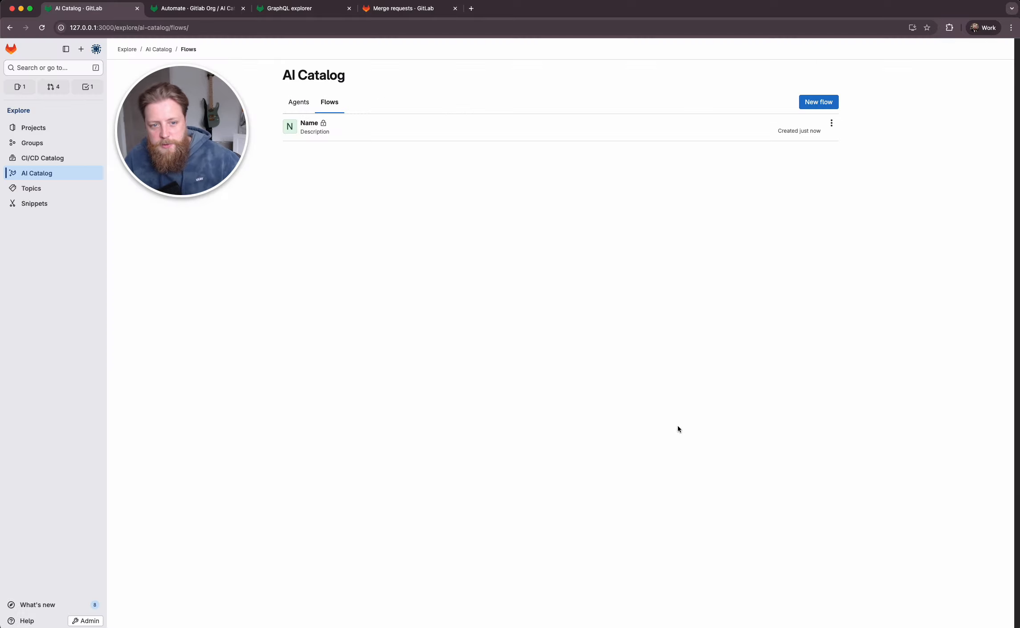
- Reload AI Catalog Project's Automate flows page to check for the added flow, and compare it with the AI Catalog's flow list
{"action": "left_click", "coordinate": [182, 9]}
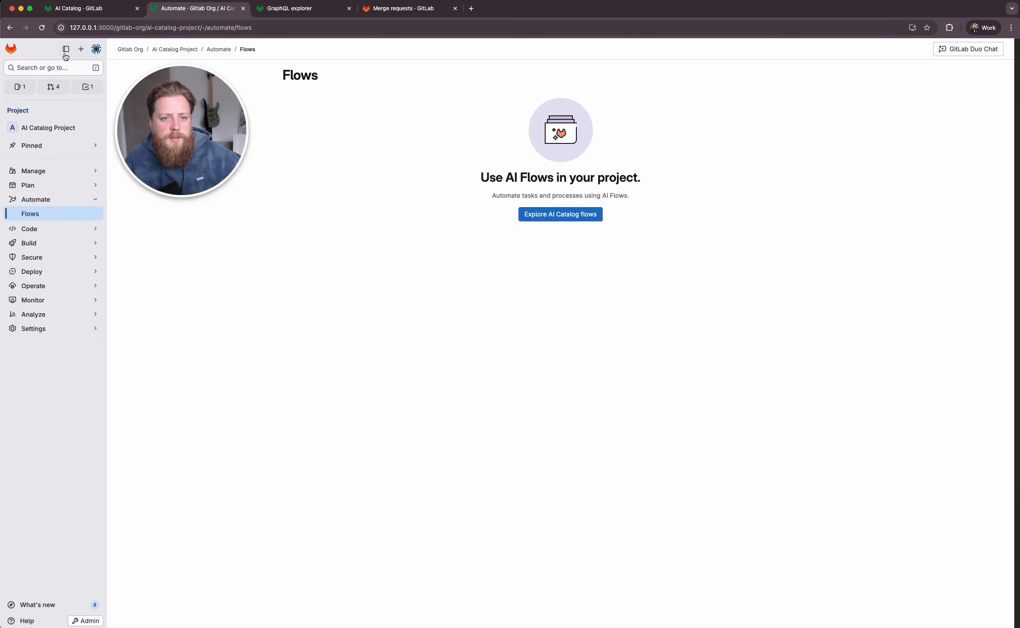
{"action": "left_click", "coordinate": [42, 28]}
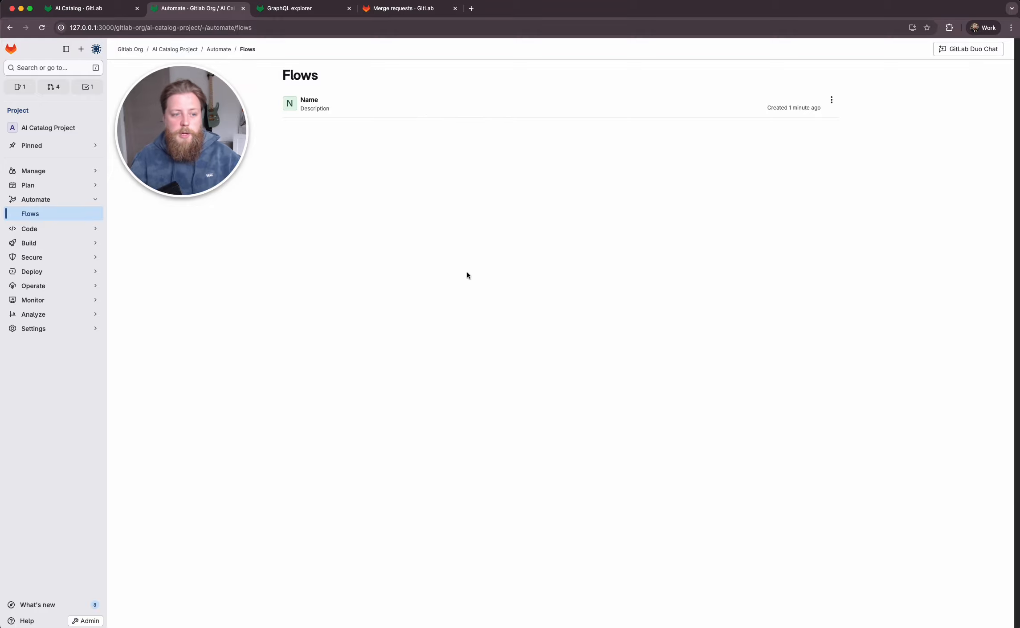
{"action": "left_click", "coordinate": [89, 8]}
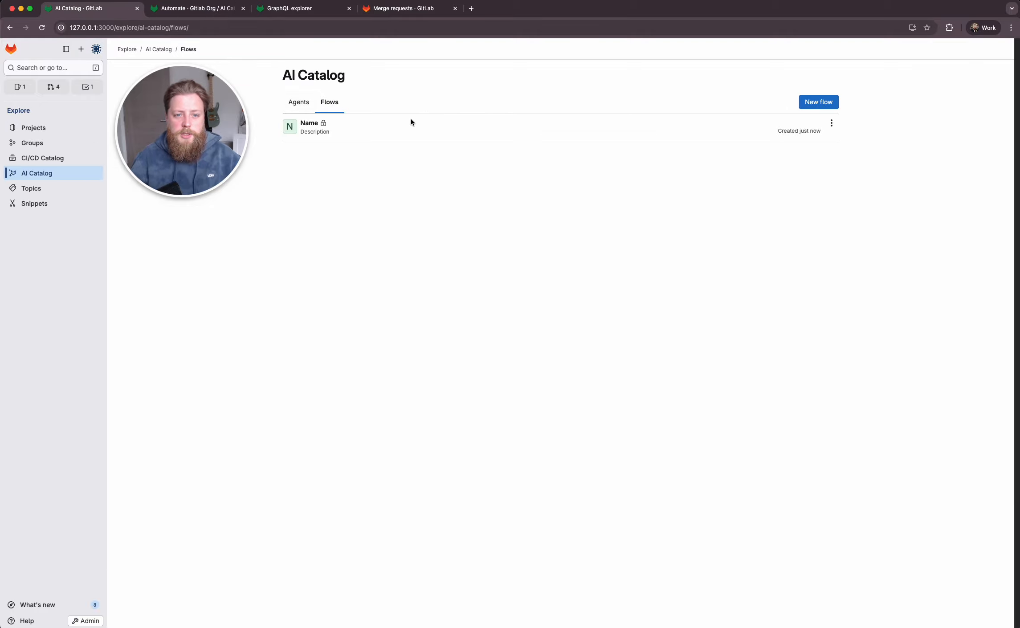
{"action": "left_click", "coordinate": [234, 6]}
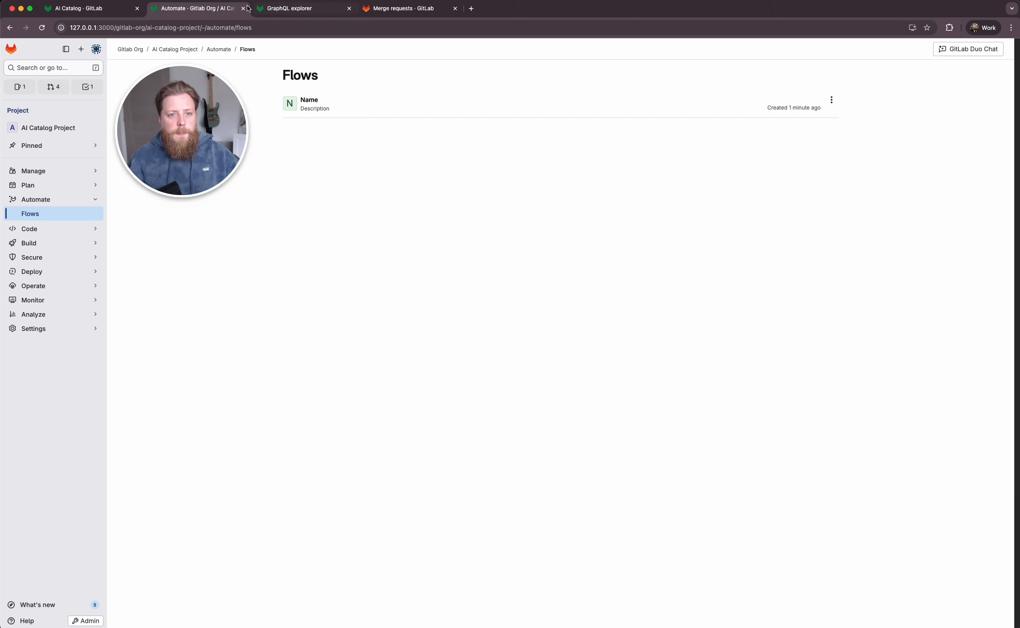
- Switch to the merge requests search filtered by the "group::workflow catalog" label and look through the open merge requests
{"action": "left_click", "coordinate": [269, 8]}
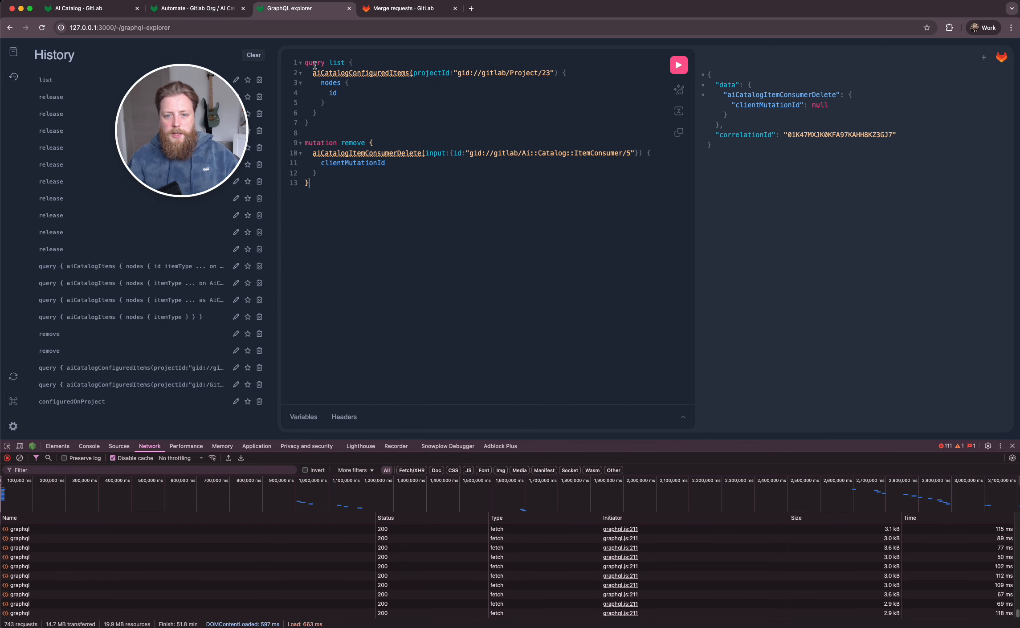
{"action": "left_click", "coordinate": [232, 9]}
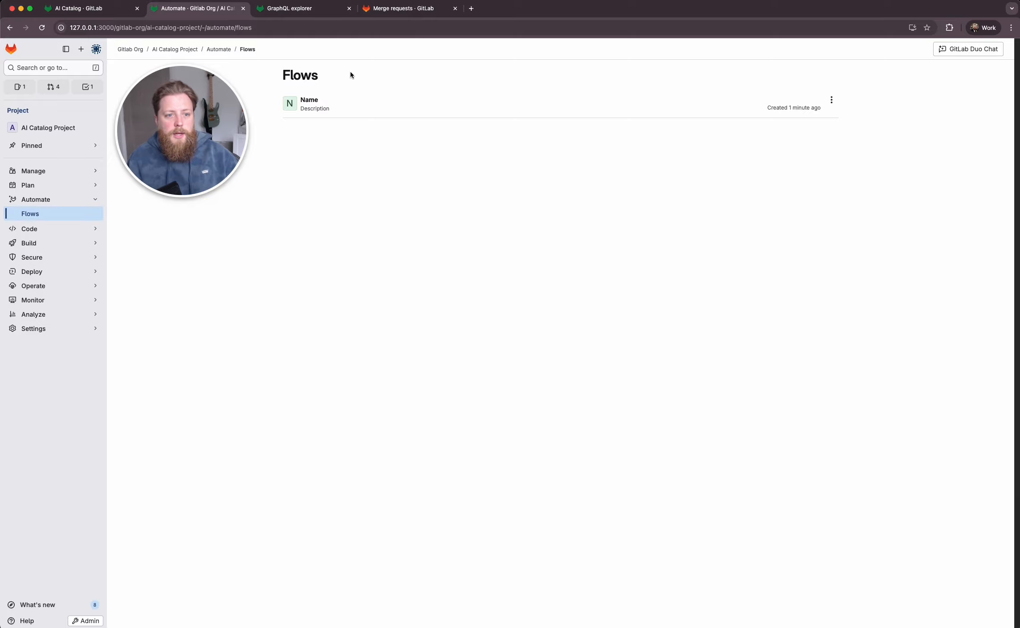
{"action": "left_click", "coordinate": [404, 10]}
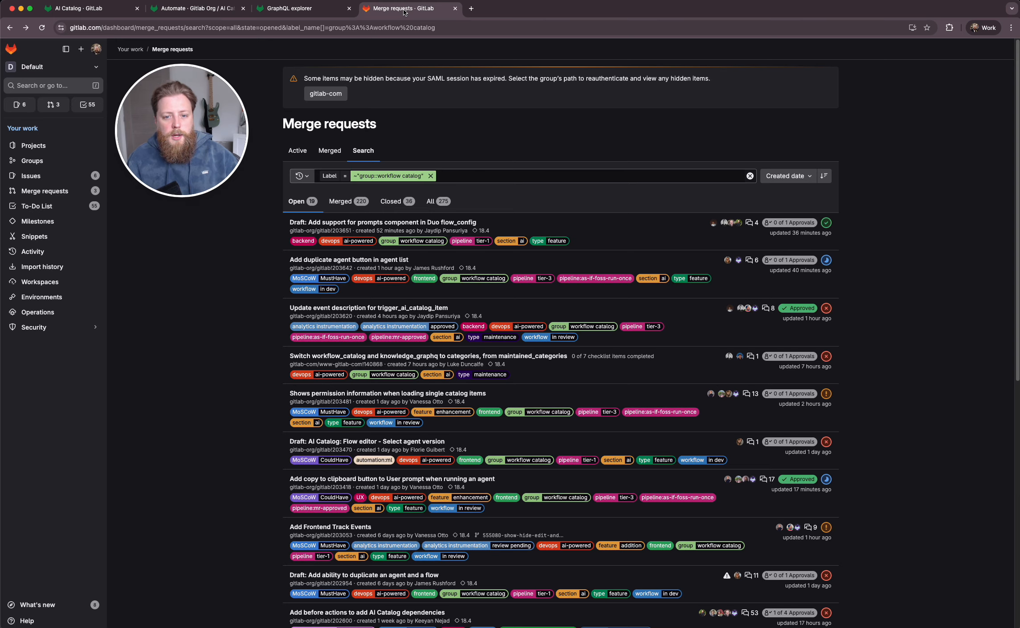
{"action": "scroll", "coordinate": [541, 348], "scroll_direction": "down", "scroll_amount": 7}
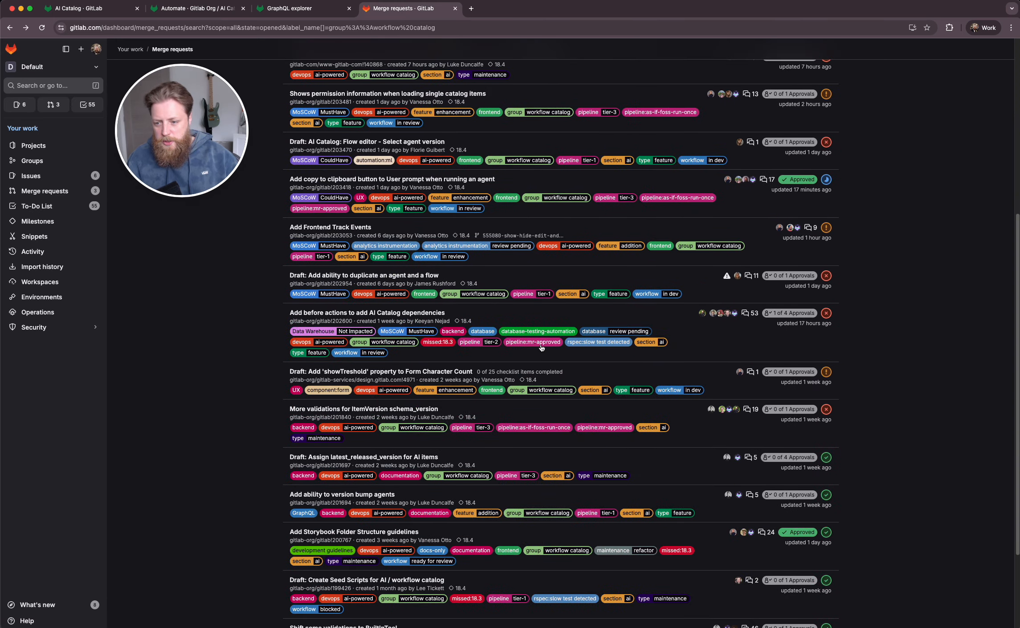
{"action": "scroll", "coordinate": [541, 347], "scroll_direction": "up", "scroll_amount": 8}
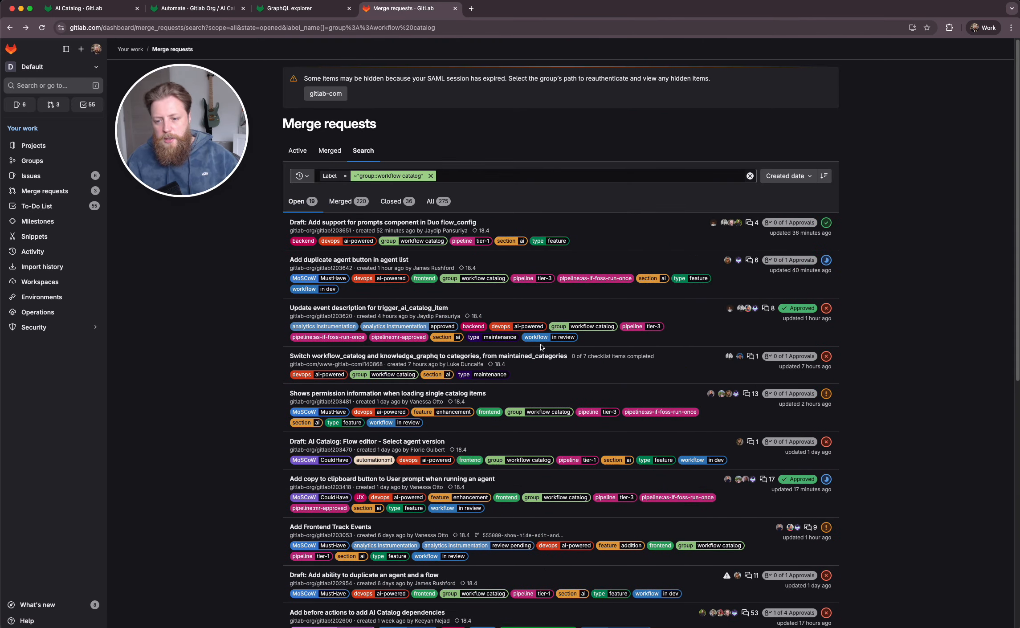